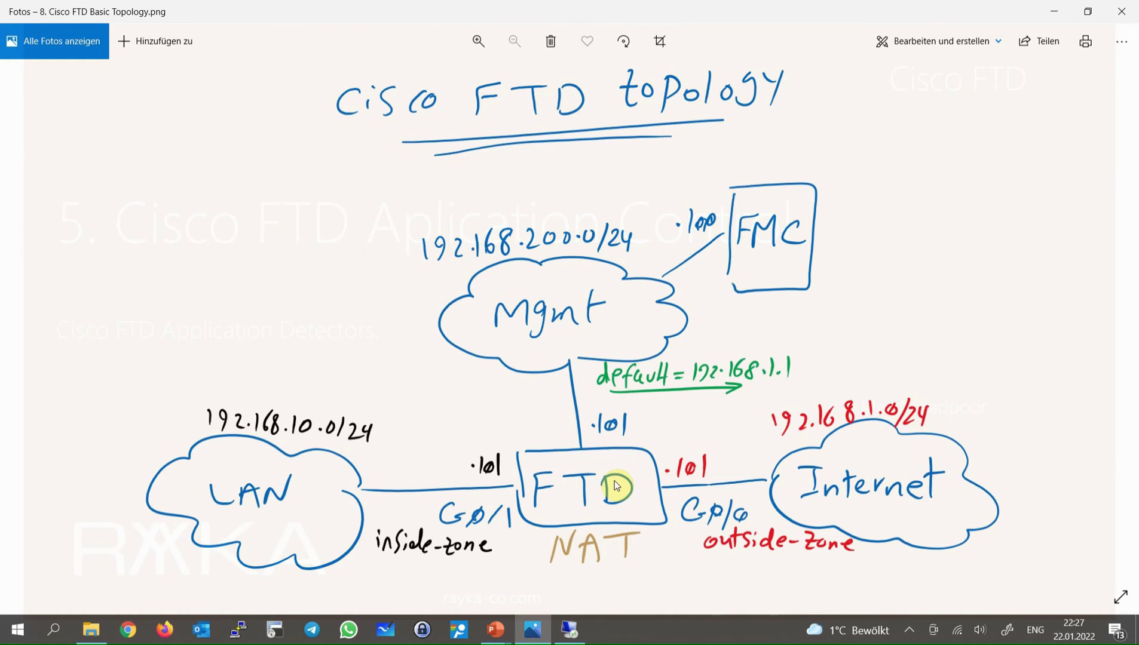
- In Firepower Management Center, open Policies > Application Detectors and highlight the 3645 detector total
{"action": "left_click", "coordinate": [569, 630]}
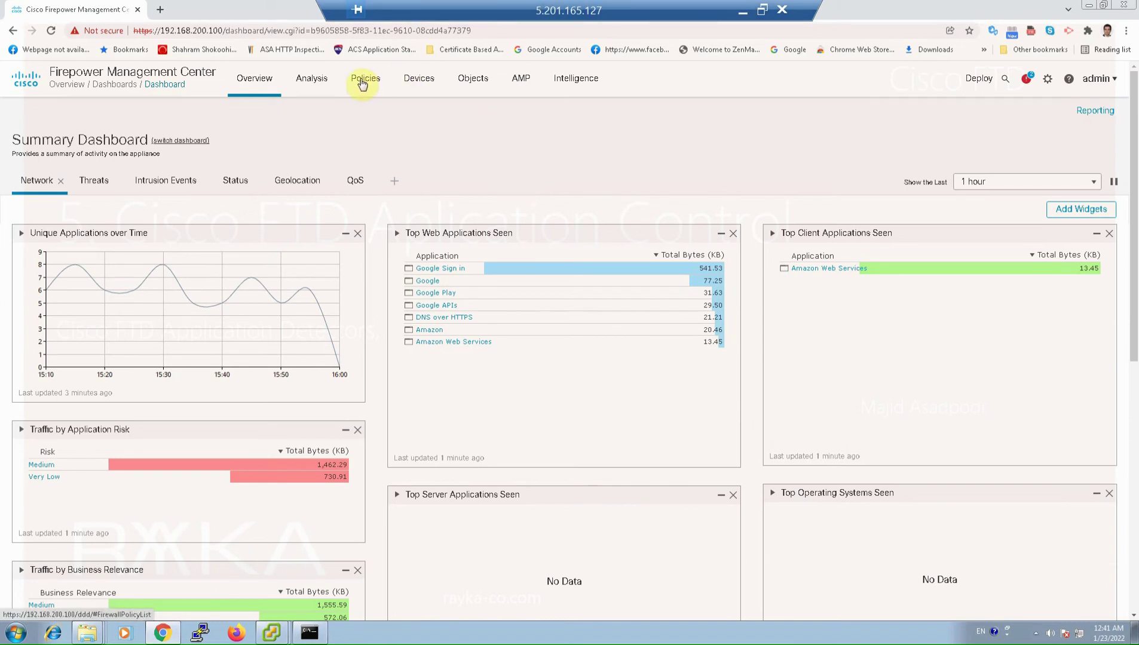
{"action": "mouse_move", "coordinate": [365, 84]}
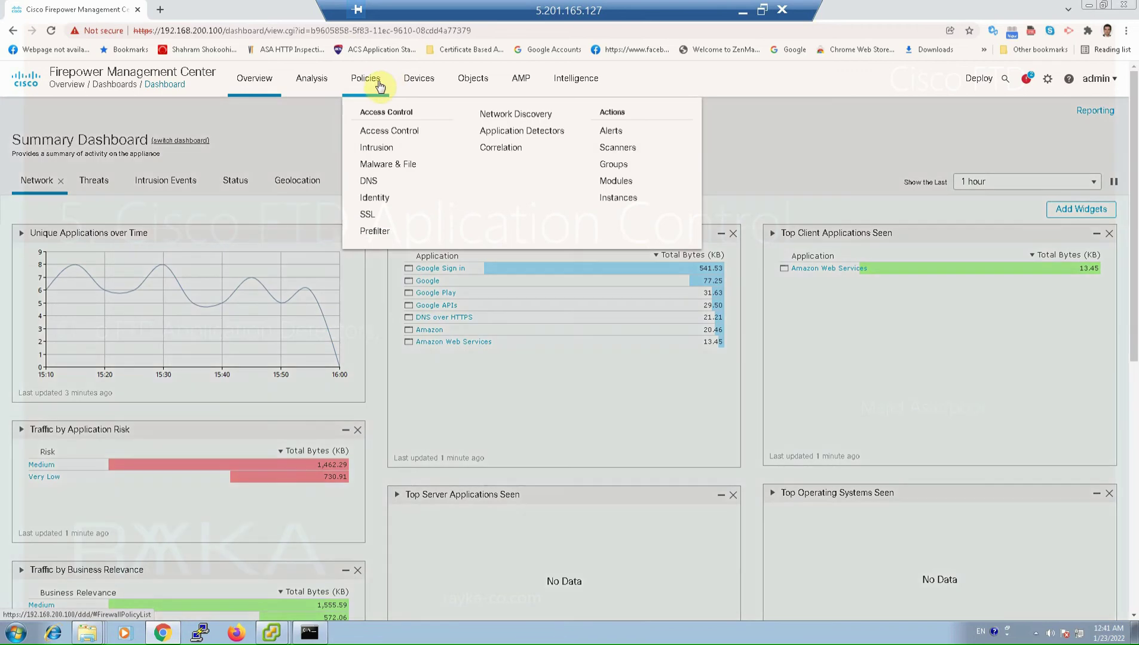
{"action": "left_click", "coordinate": [500, 130]}
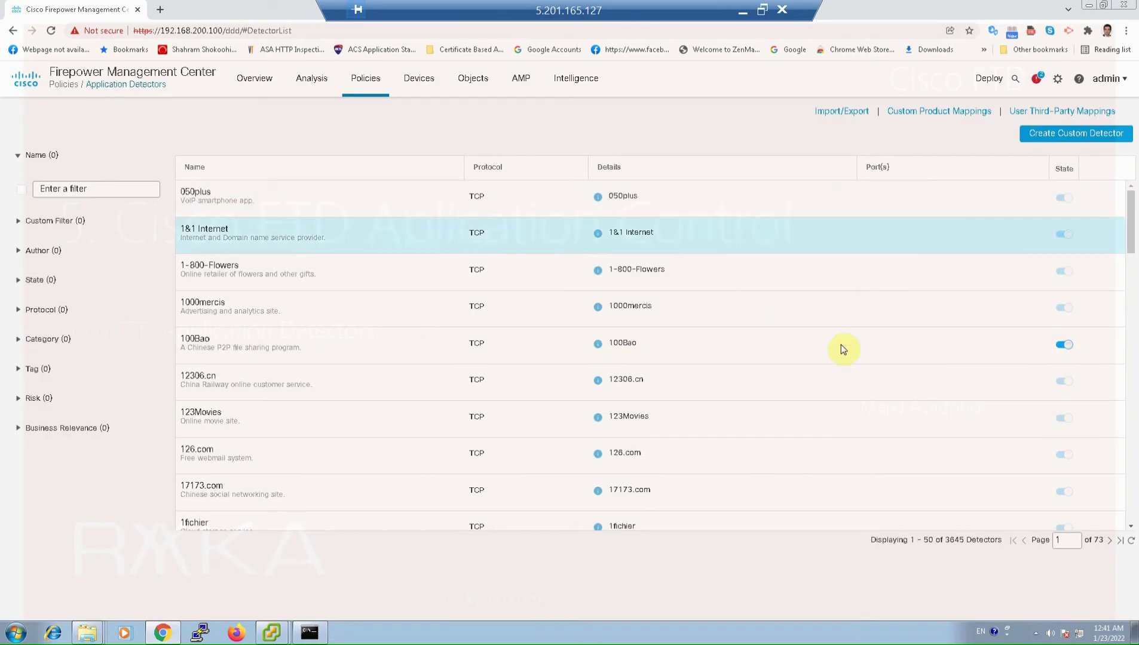
{"action": "double_click", "coordinate": [952, 542]}
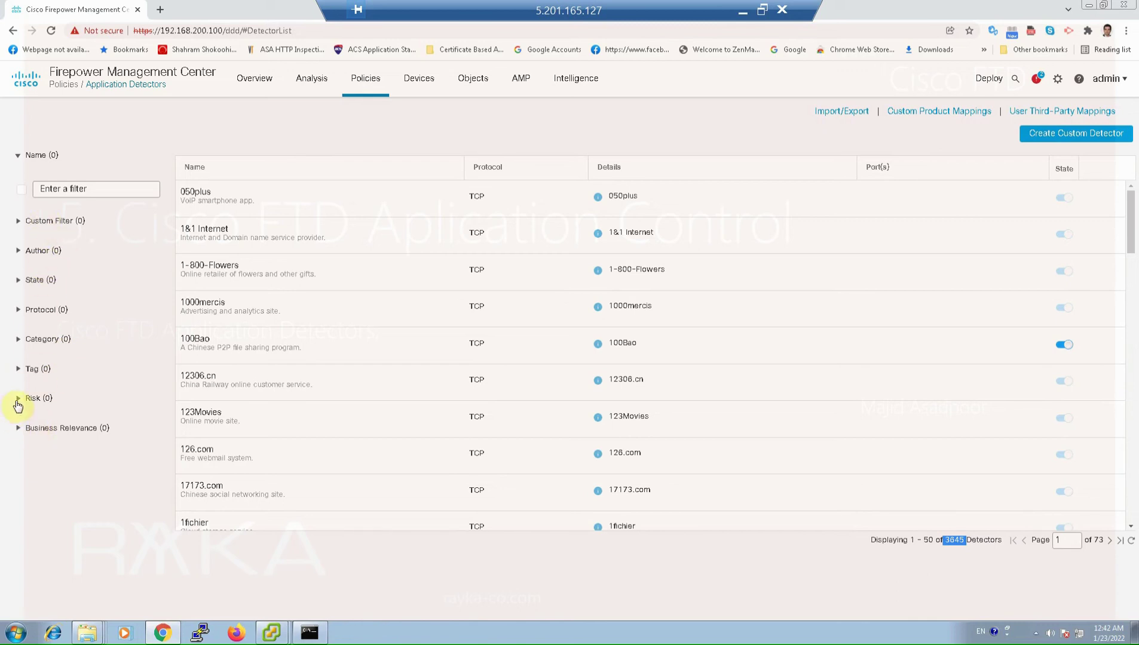
- Expand the Risk, Protocol, Category and Tag filter groups and browse their options
{"action": "left_click", "coordinate": [18, 399]}
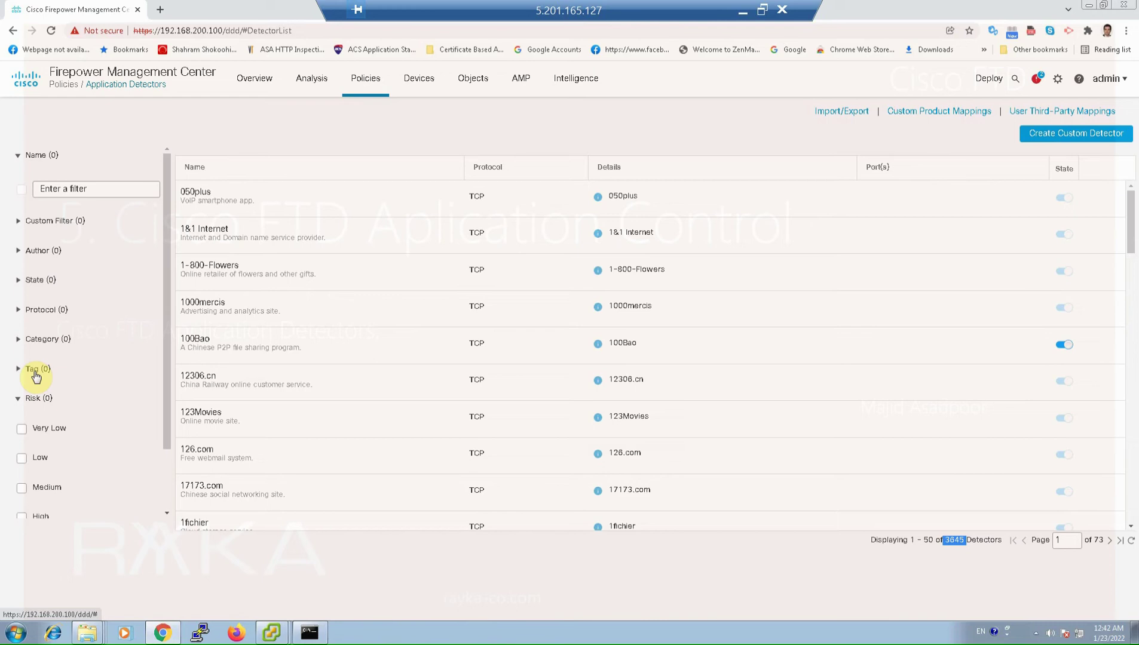
{"action": "left_click", "coordinate": [17, 311]}
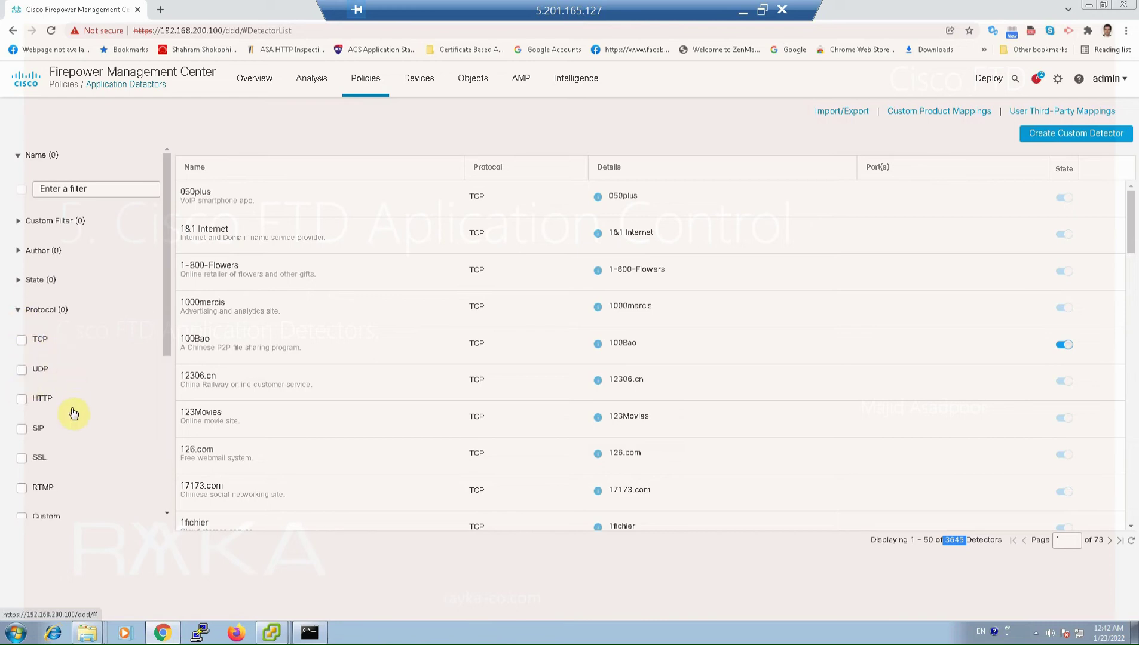
{"action": "scroll", "coordinate": [86, 518], "scroll_direction": "down", "scroll_amount": 2}
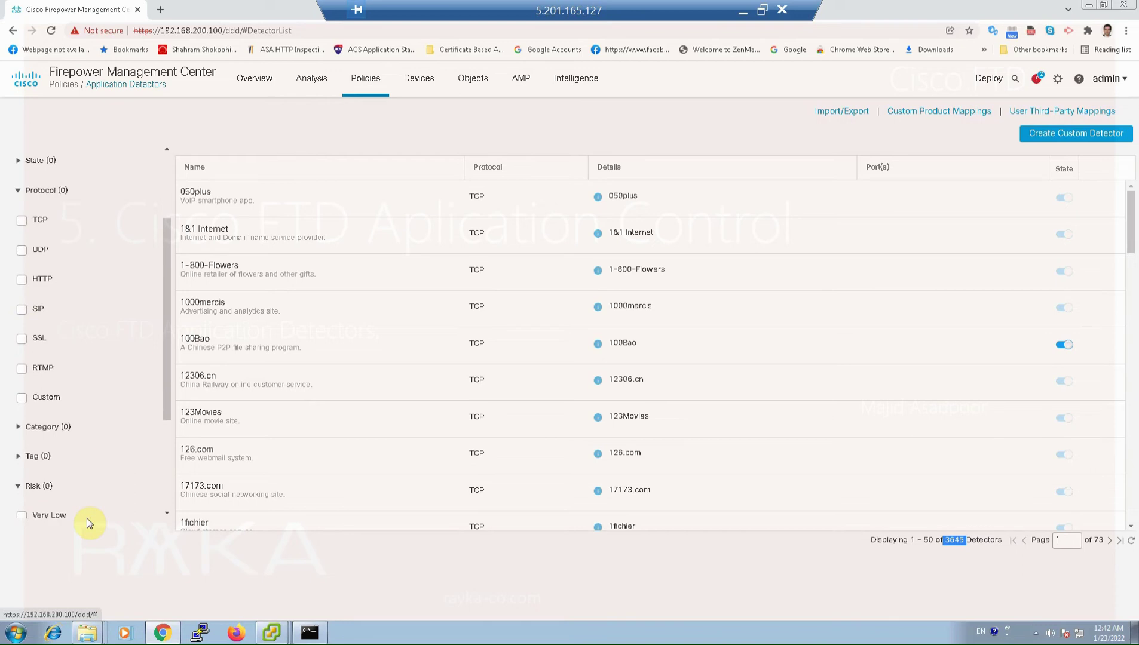
{"action": "left_click", "coordinate": [45, 427]}
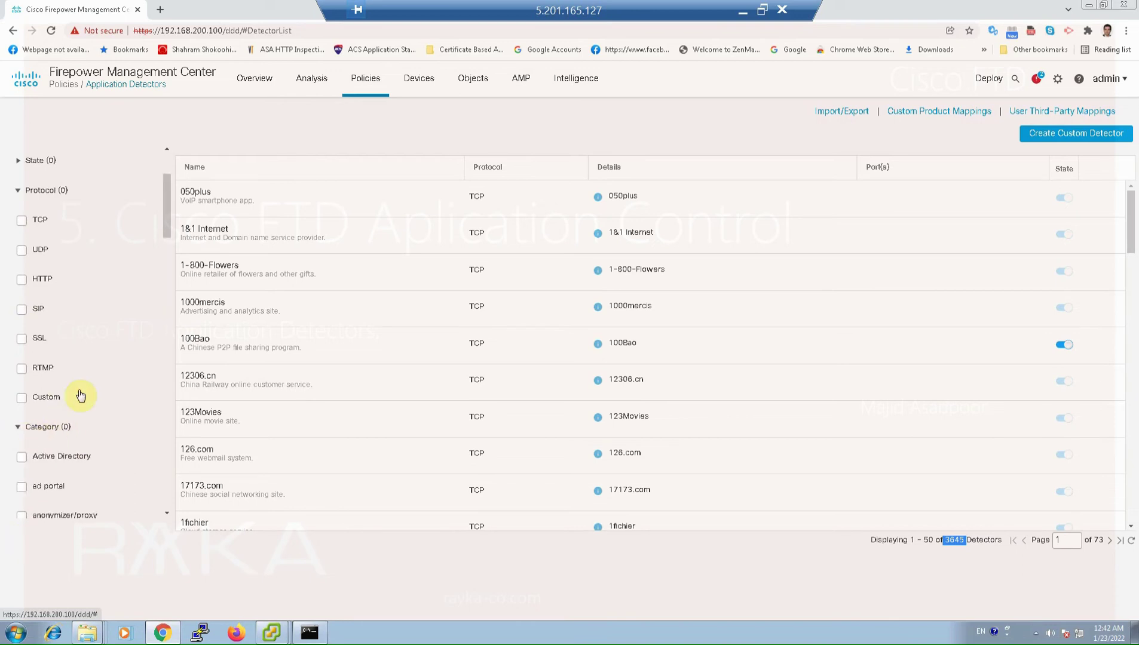
{"action": "scroll", "coordinate": [98, 491], "scroll_direction": "down", "scroll_amount": 1}
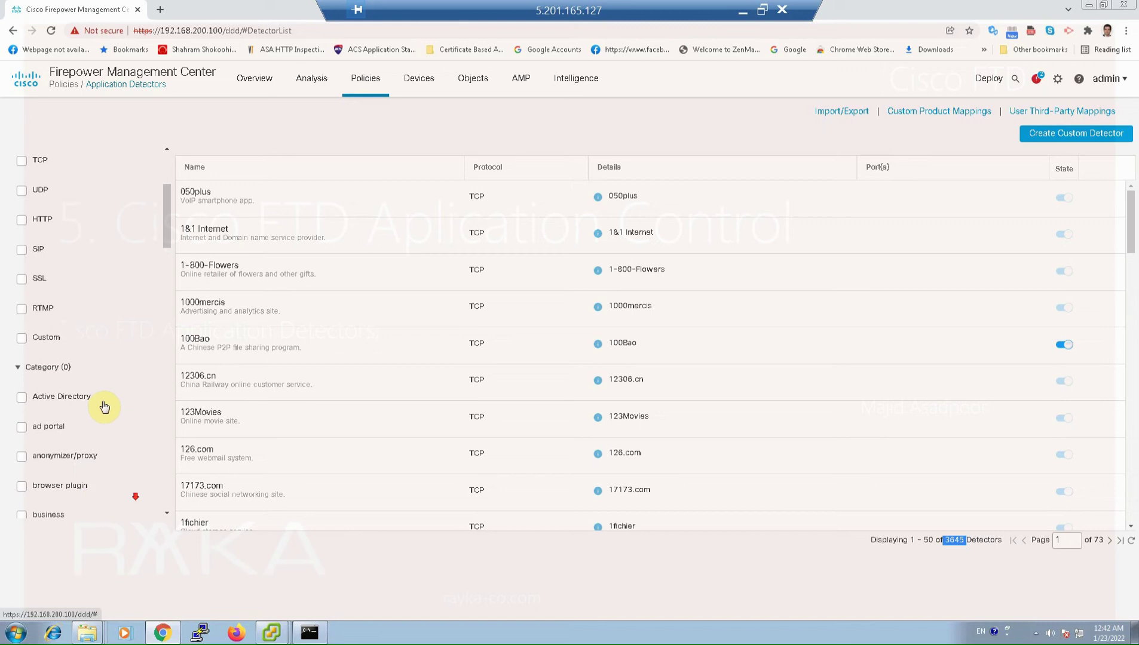
{"action": "scroll", "coordinate": [104, 408], "scroll_direction": "down", "scroll_amount": 1}
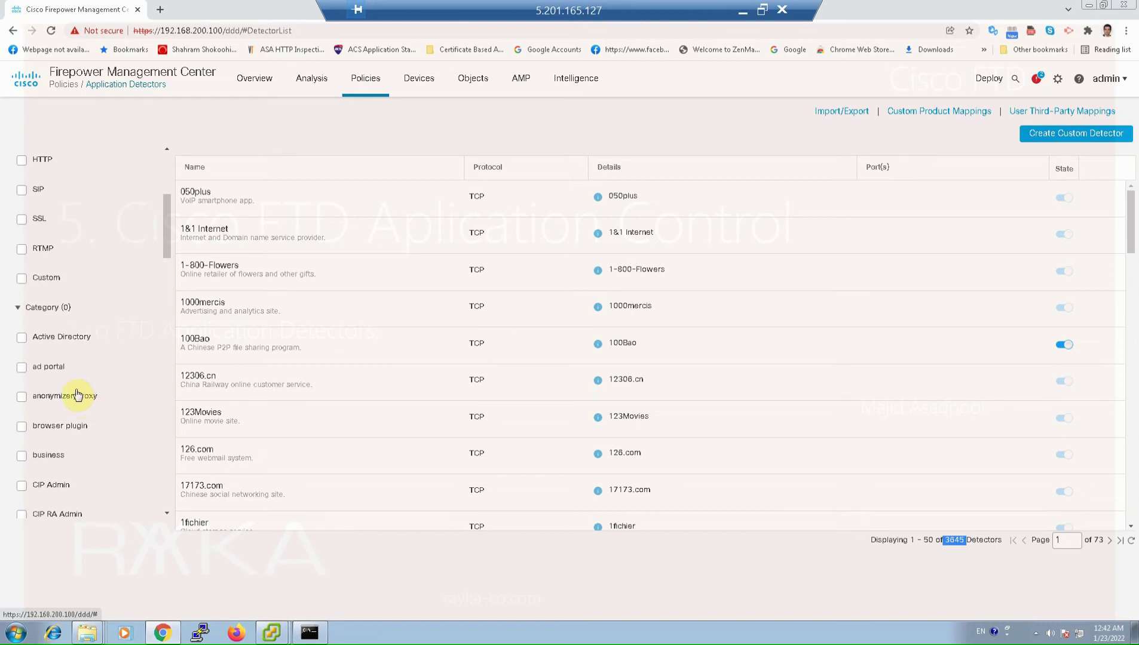
{"action": "scroll", "coordinate": [96, 491], "scroll_direction": "down", "scroll_amount": 4}
{"action": "scroll", "coordinate": [95, 491], "scroll_direction": "down", "scroll_amount": 10}
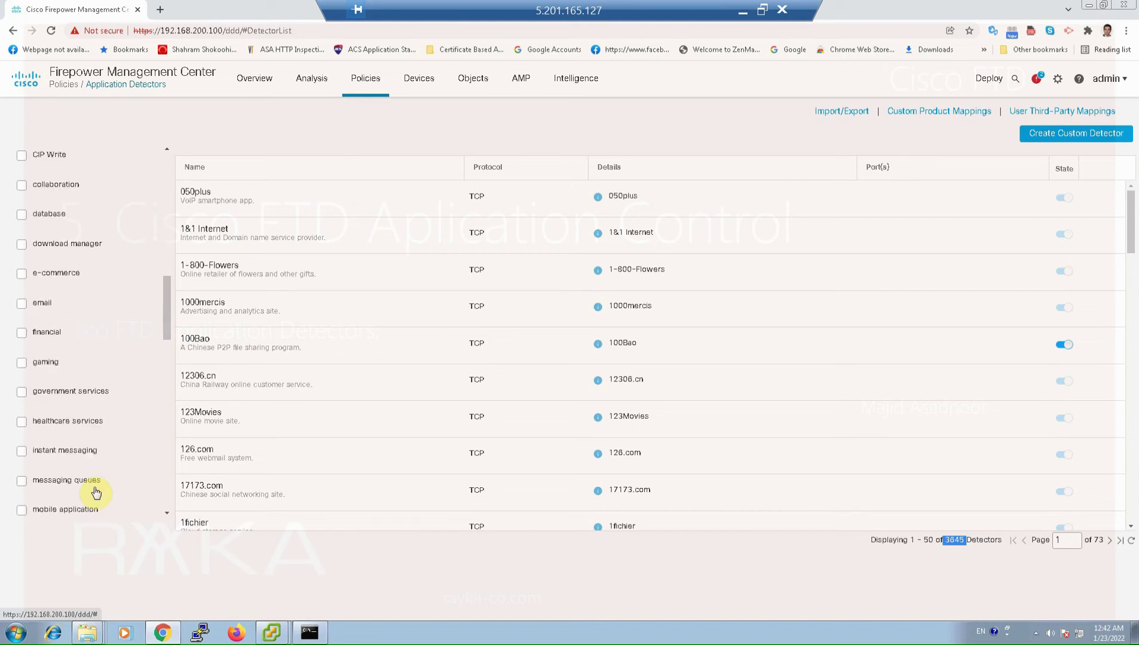
{"action": "scroll", "coordinate": [95, 491], "scroll_direction": "down", "scroll_amount": 9}
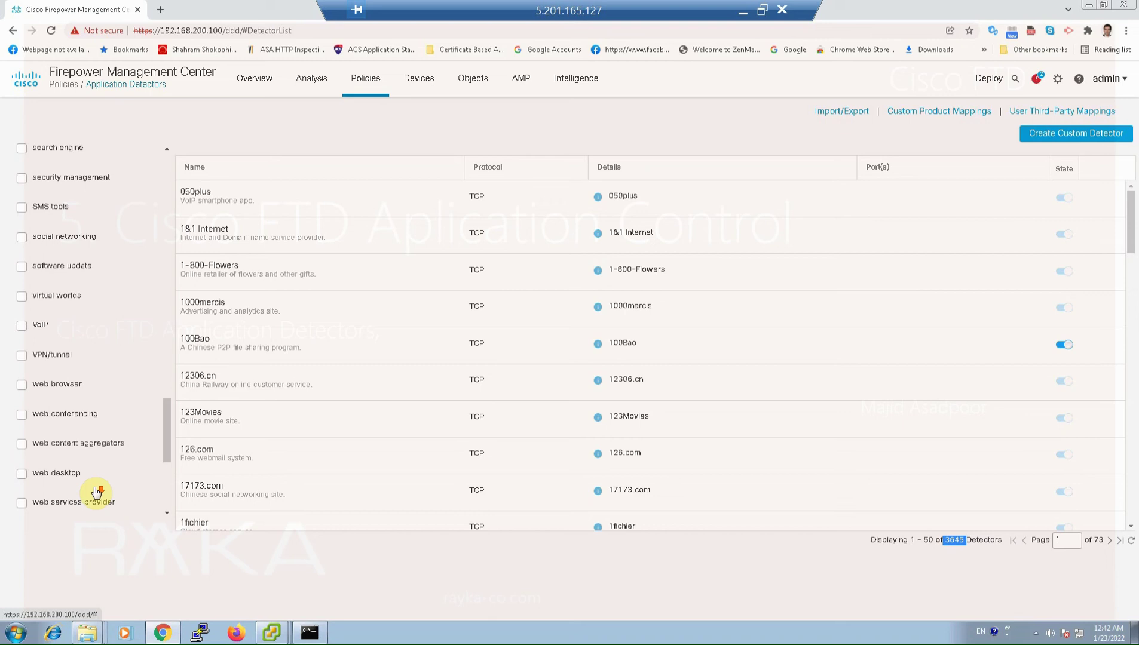
{"action": "scroll", "coordinate": [61, 399], "scroll_direction": "down", "scroll_amount": 1}
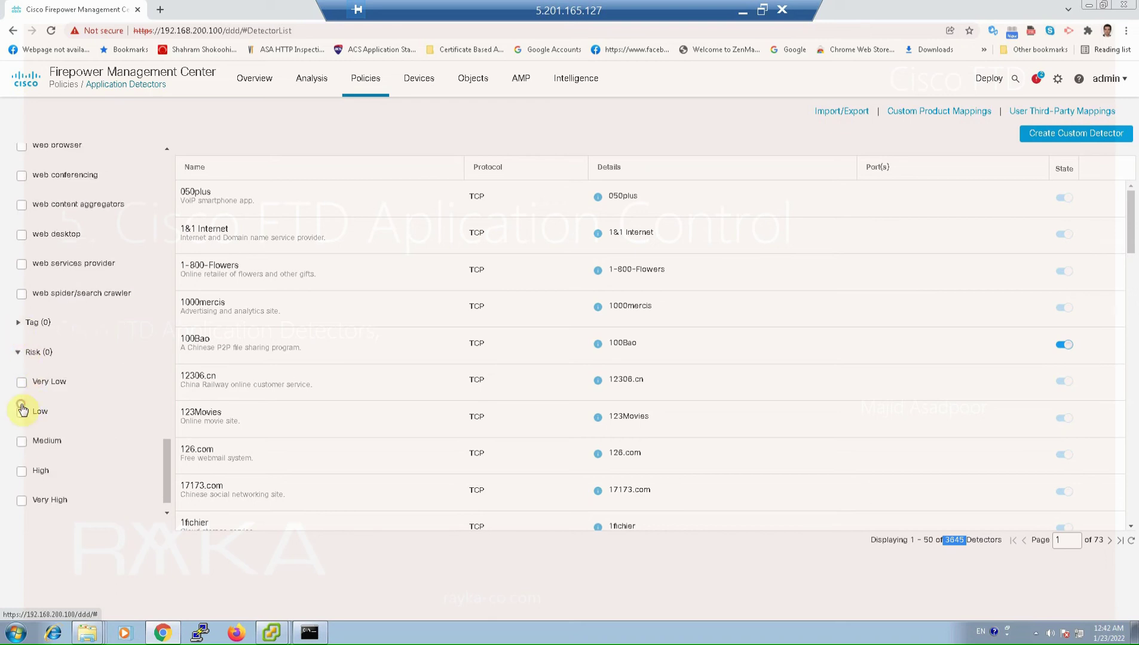
{"action": "left_click", "coordinate": [19, 326]}
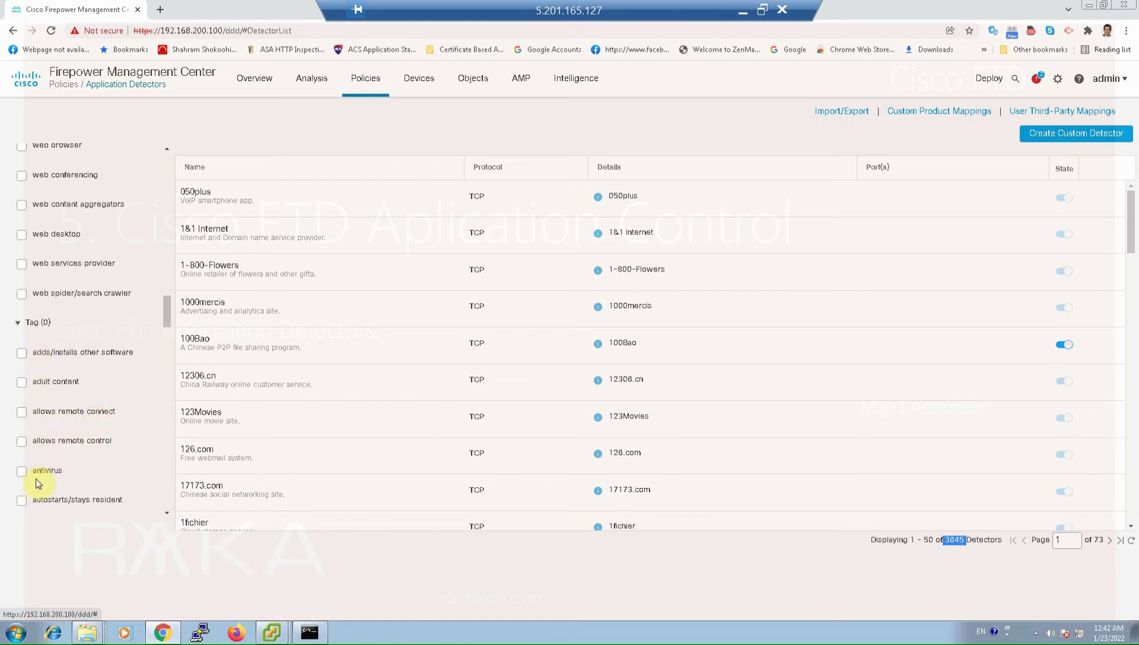
{"action": "scroll", "coordinate": [118, 540], "scroll_direction": "down", "scroll_amount": 2}
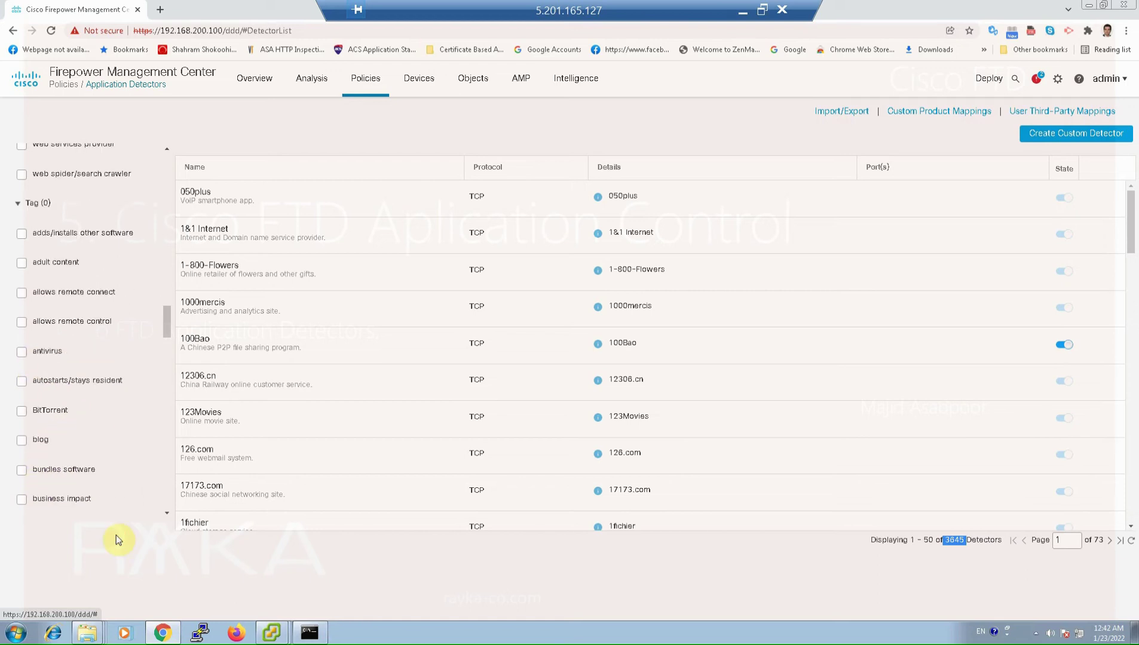
- Filter the detectors by the blog tag and highlight the 52 matching detectors
{"action": "left_click", "coordinate": [22, 442]}
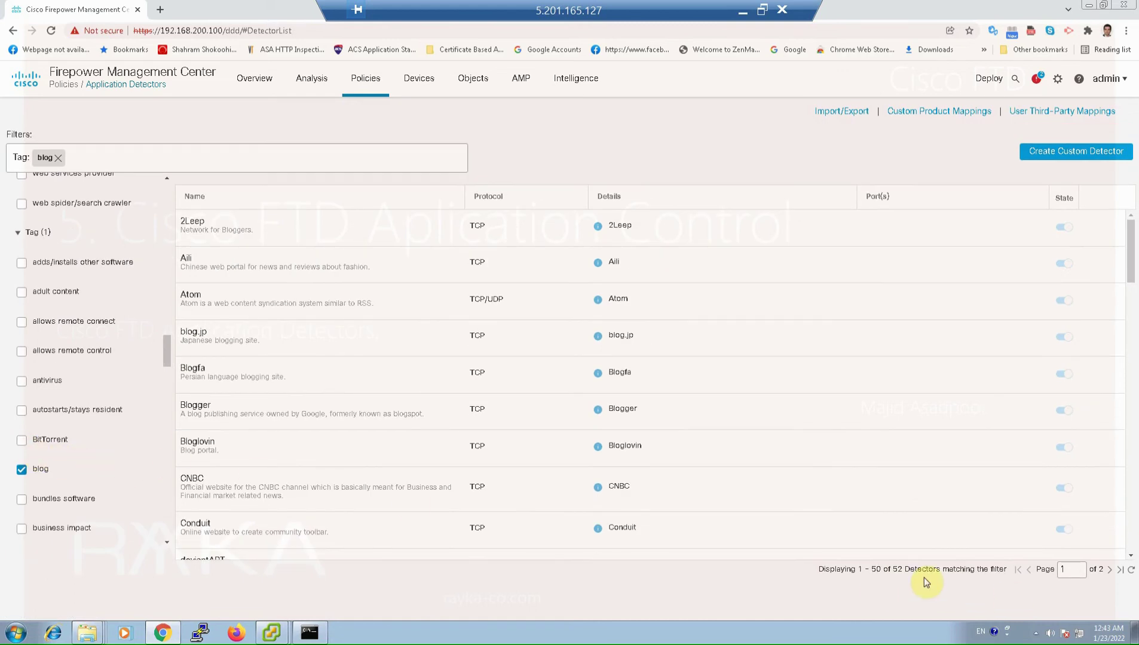
{"action": "double_click", "coordinate": [898, 569]}
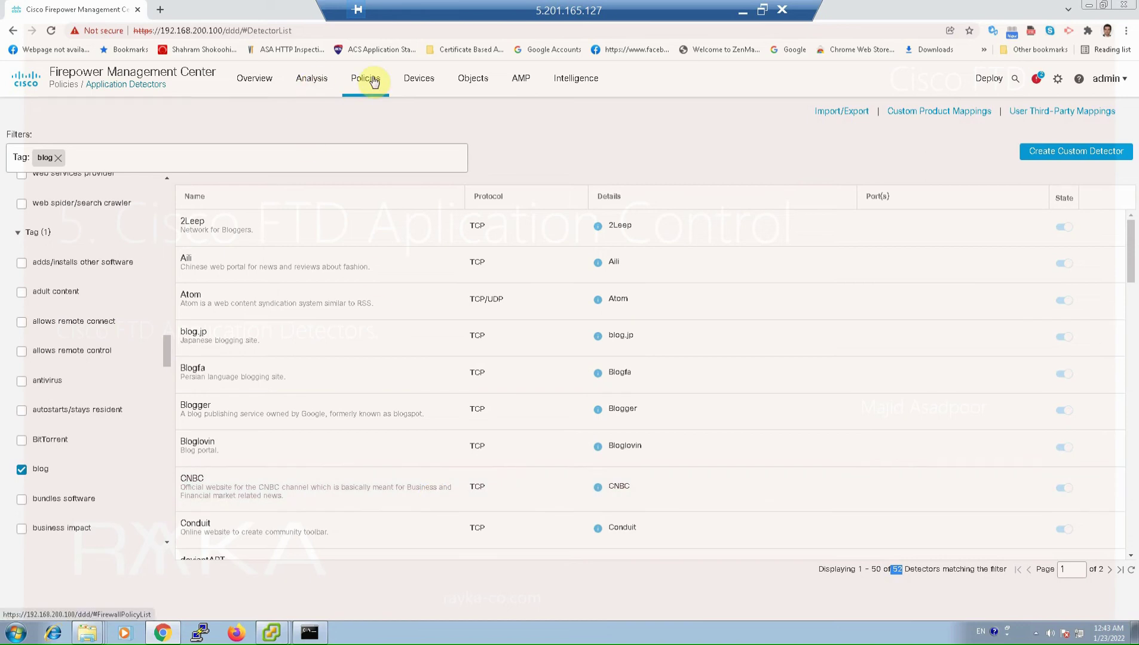
- Go to Access Control, edit ACL Policy1, and open its permit-dns rule
{"action": "mouse_move", "coordinate": [364, 93]}
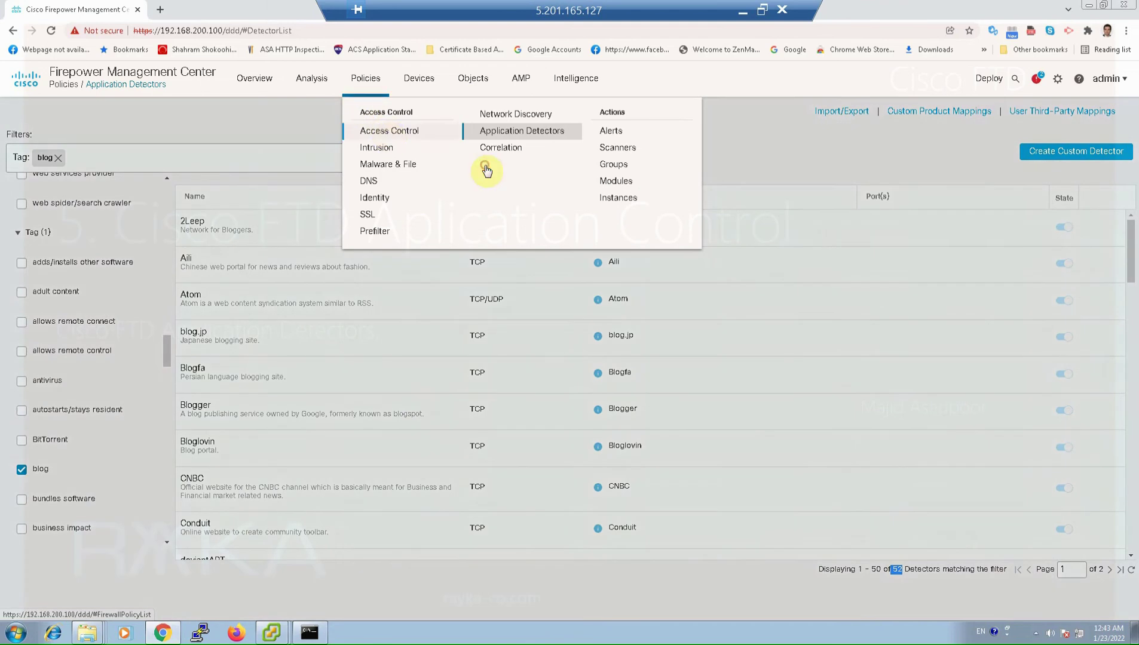
{"action": "left_click", "coordinate": [486, 169]}
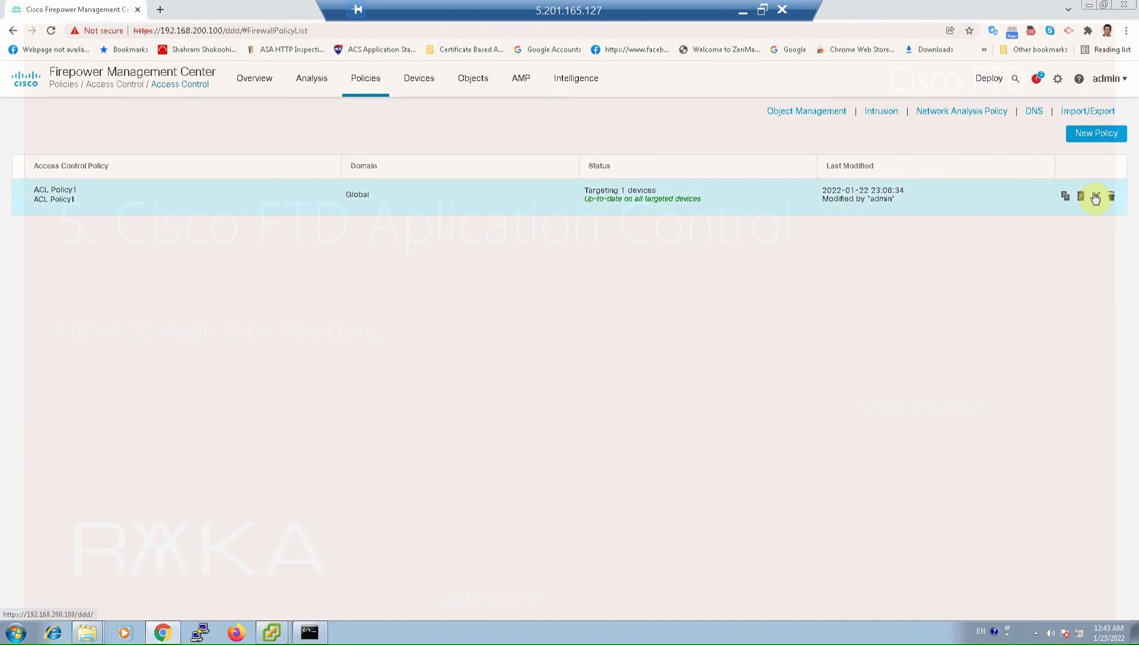
{"action": "left_click", "coordinate": [90, 224]}
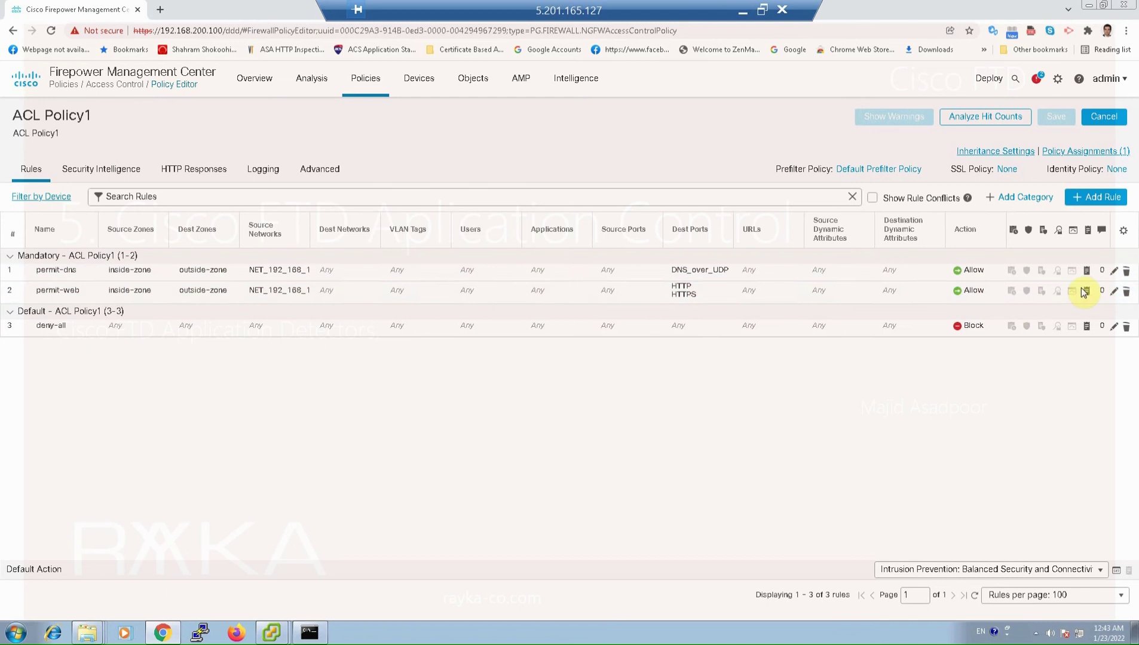
{"action": "left_click", "coordinate": [1106, 279]}
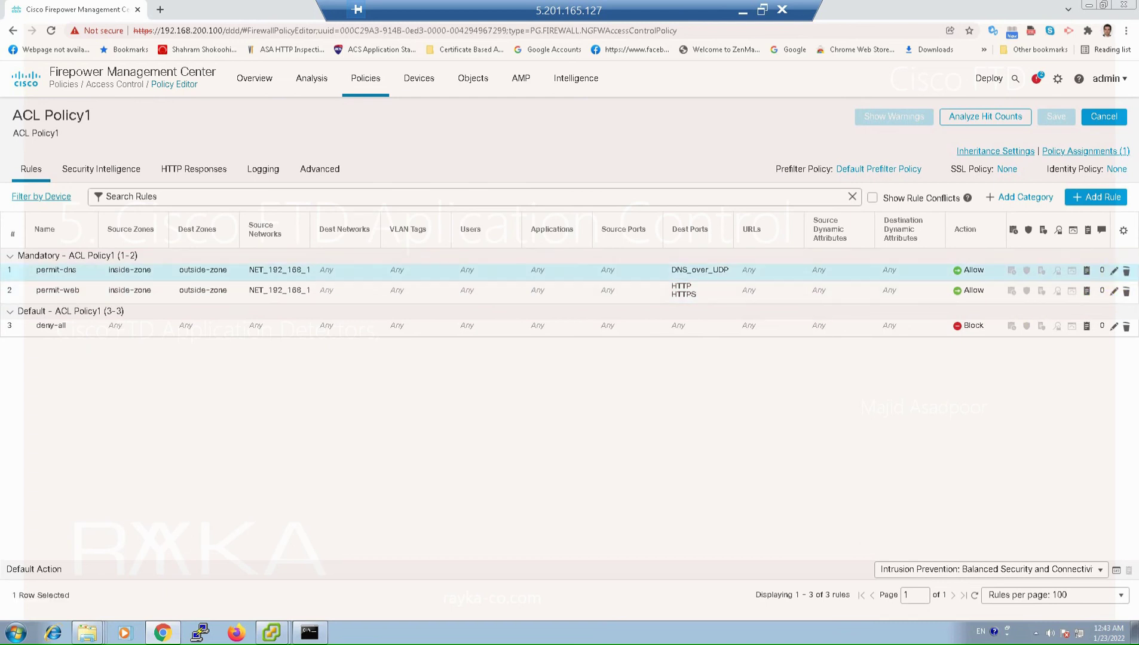
{"action": "double_click", "coordinate": [509, 276]}
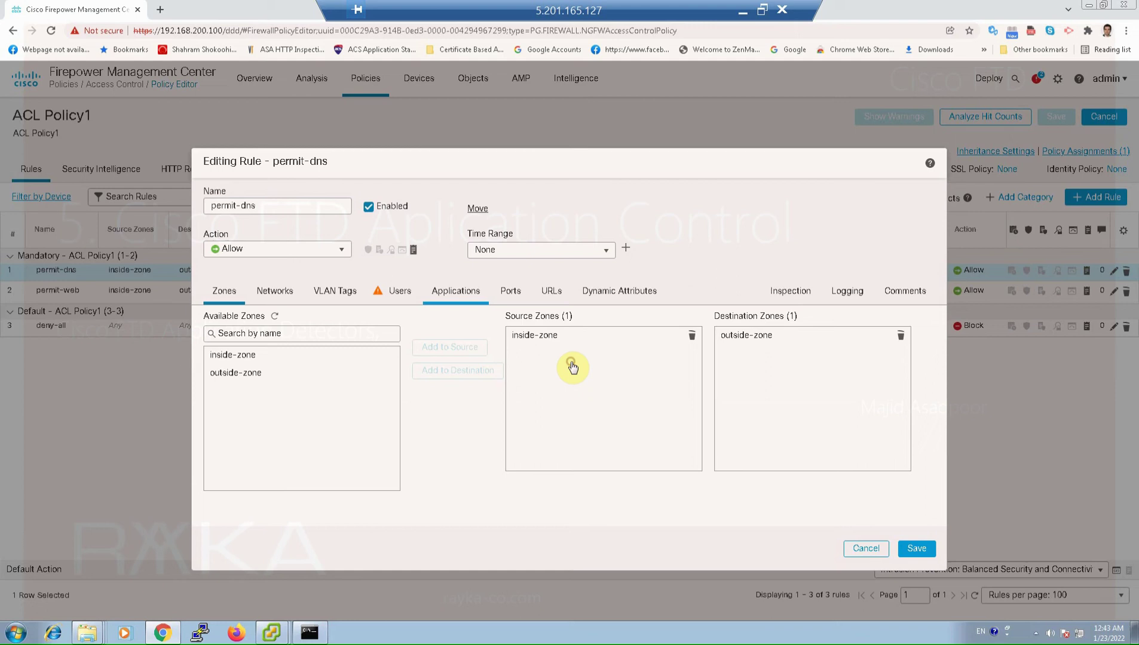
- Search 'google' in the rule's Available Applications and browse the 45 results
{"action": "left_click", "coordinate": [471, 336]}
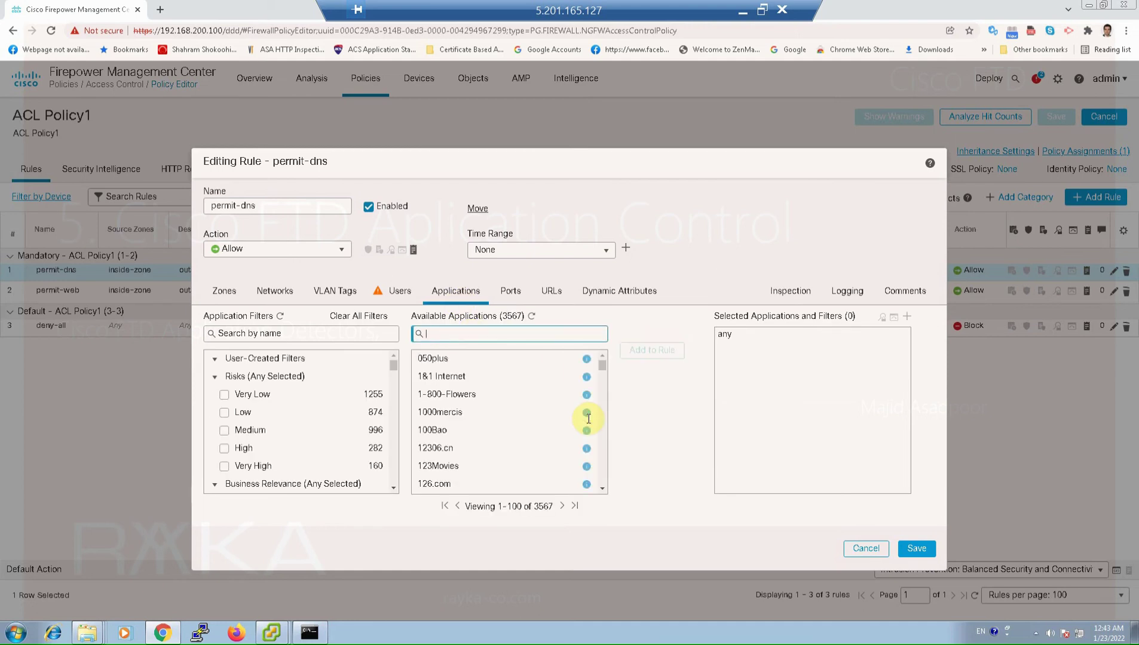
{"action": "type", "text": "googl"}
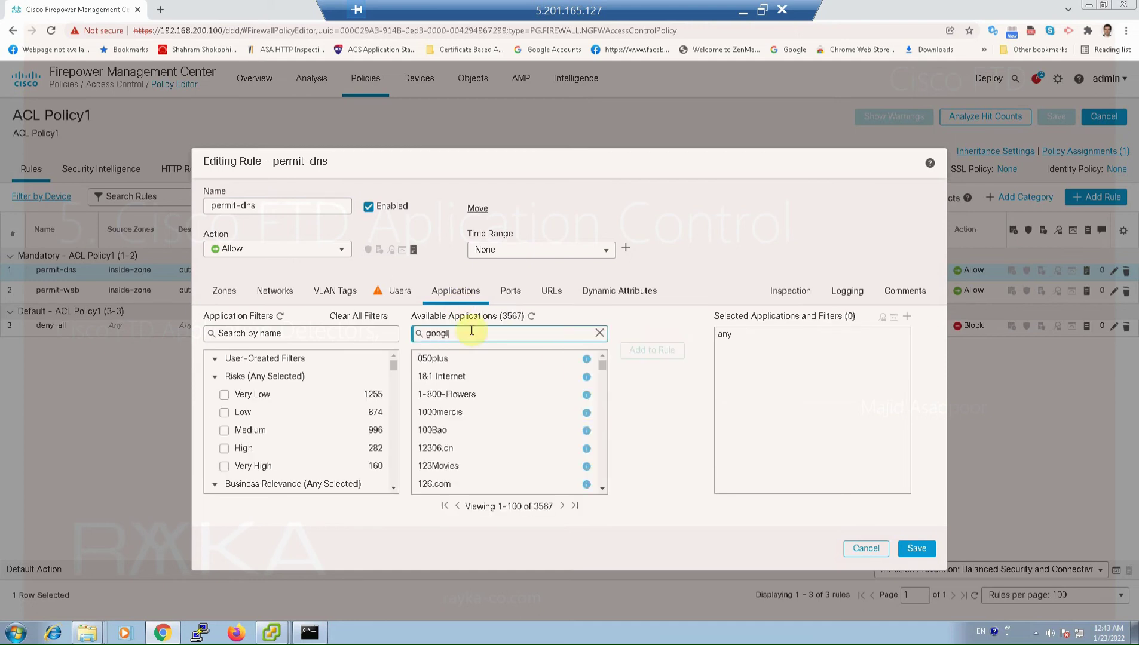
{"action": "type", "text": "e"}
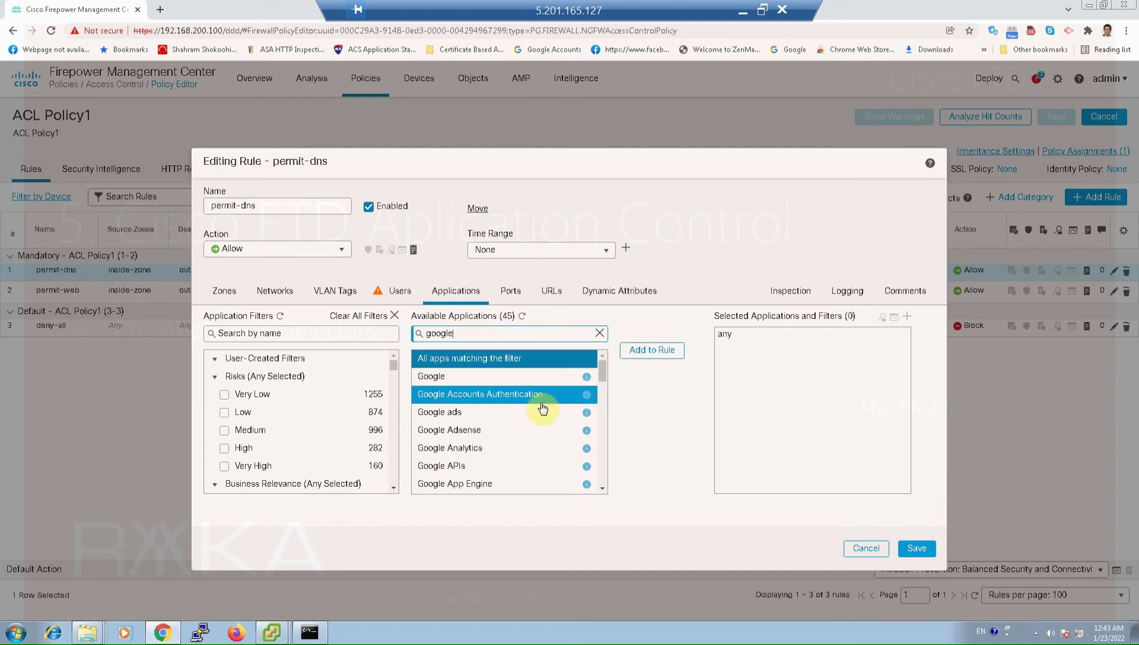
{"action": "scroll", "coordinate": [541, 412], "scroll_direction": "down", "scroll_amount": 1}
{"action": "scroll", "coordinate": [541, 412], "scroll_direction": "down", "scroll_amount": 1}
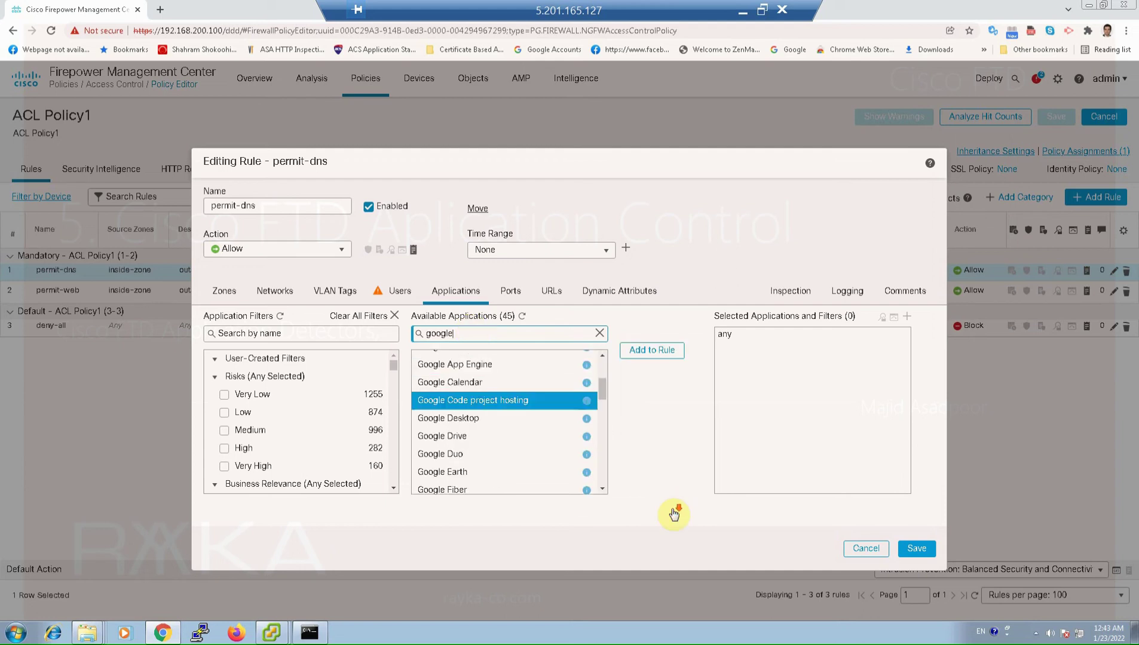
{"action": "scroll", "coordinate": [508, 406], "scroll_direction": "down", "scroll_amount": 3}
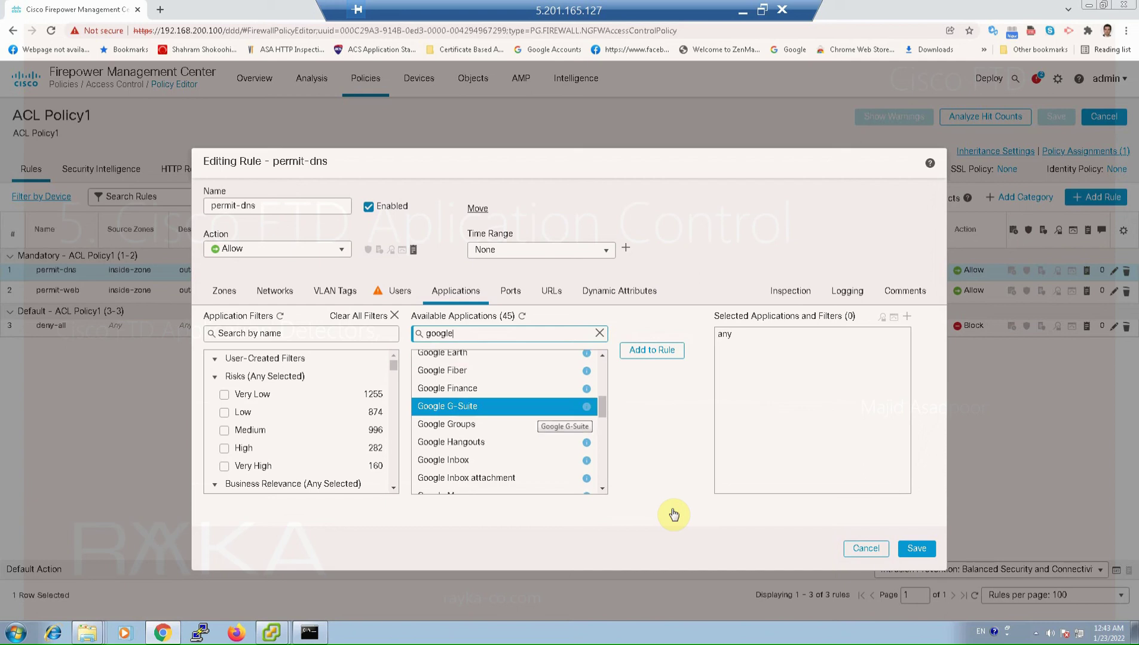
{"action": "scroll", "coordinate": [508, 406], "scroll_direction": "down", "scroll_amount": 3}
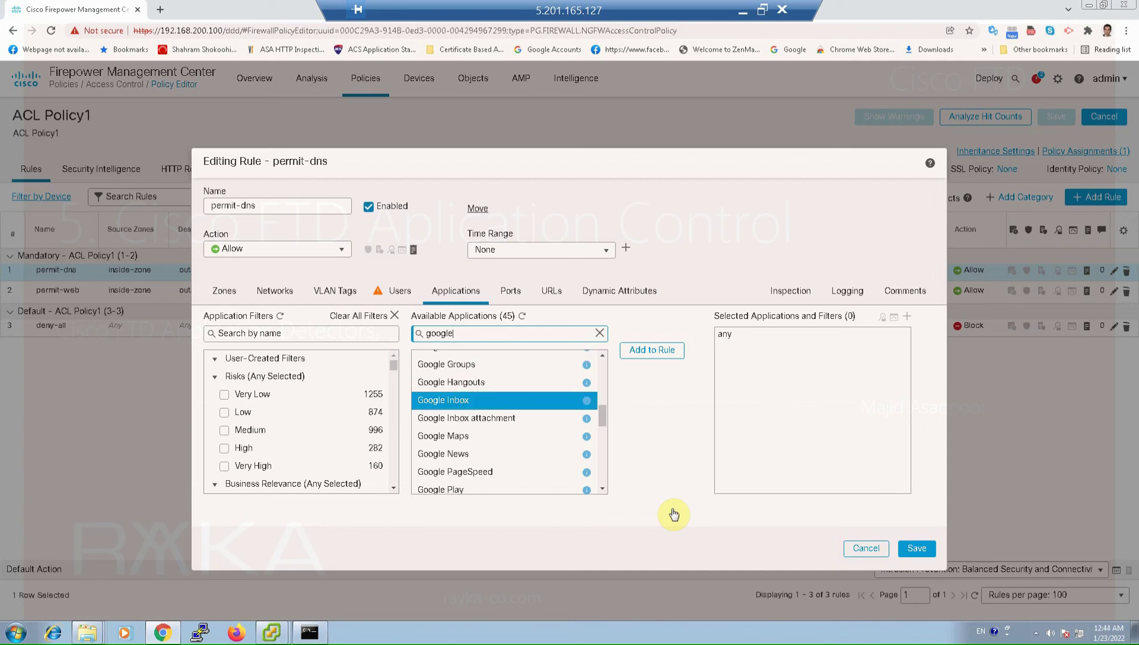
{"action": "scroll", "coordinate": [674, 515], "scroll_direction": "down", "scroll_amount": 5}
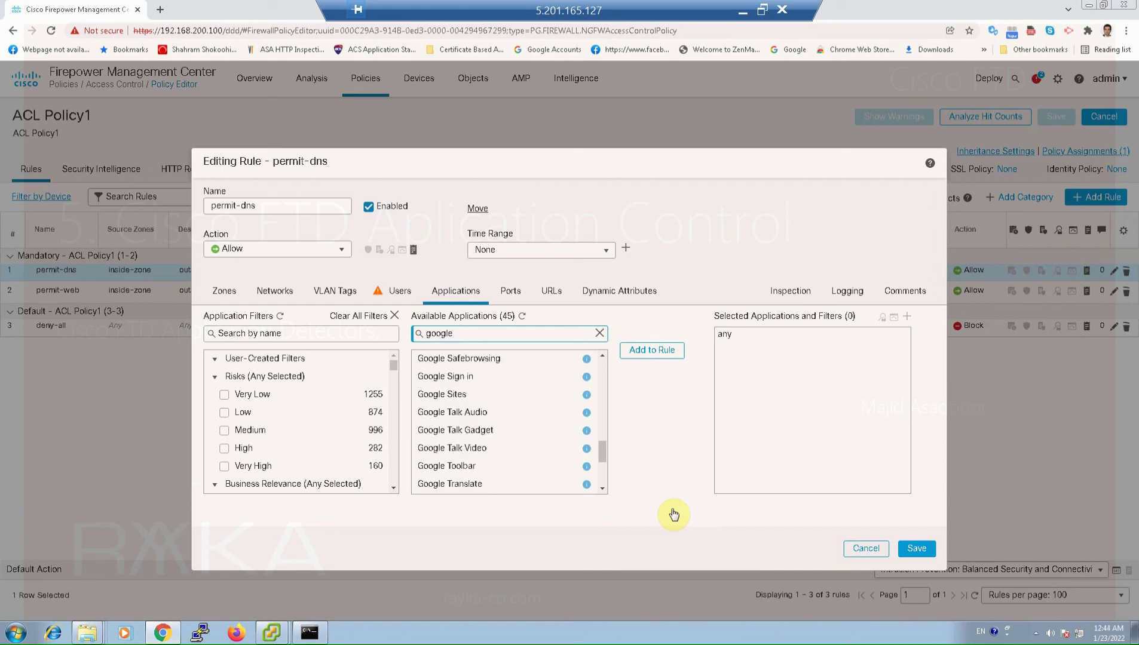
{"action": "scroll", "coordinate": [674, 514], "scroll_direction": "down", "scroll_amount": 3}
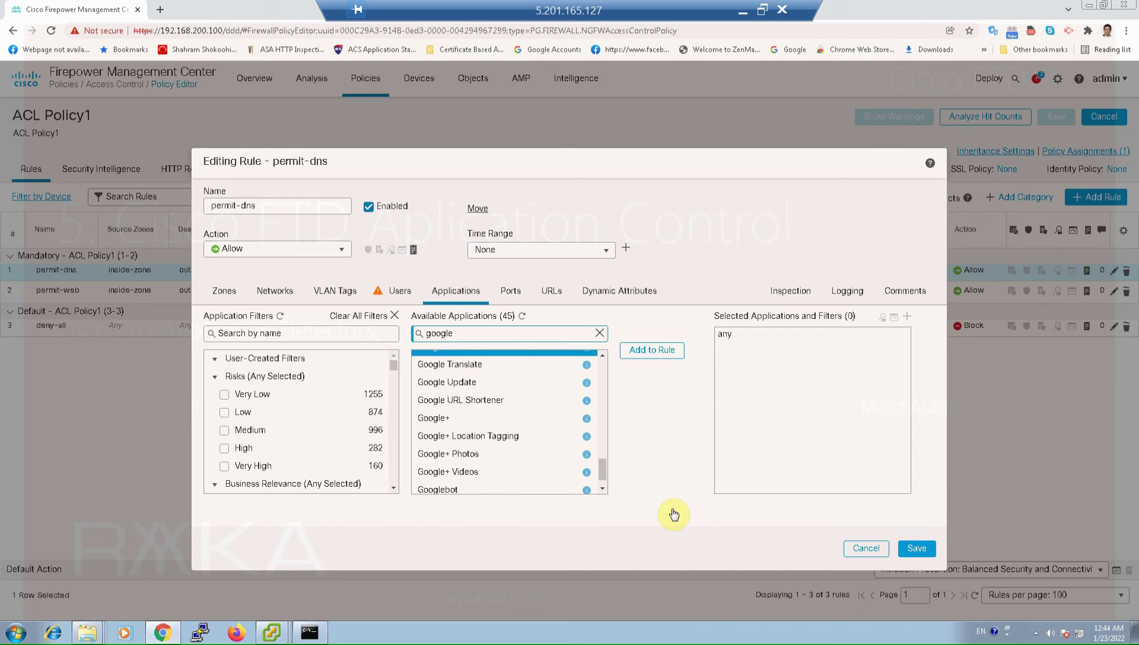
{"action": "scroll", "coordinate": [674, 514], "scroll_direction": "down", "scroll_amount": 1}
{"action": "scroll", "coordinate": [674, 515], "scroll_direction": "up", "scroll_amount": 5}
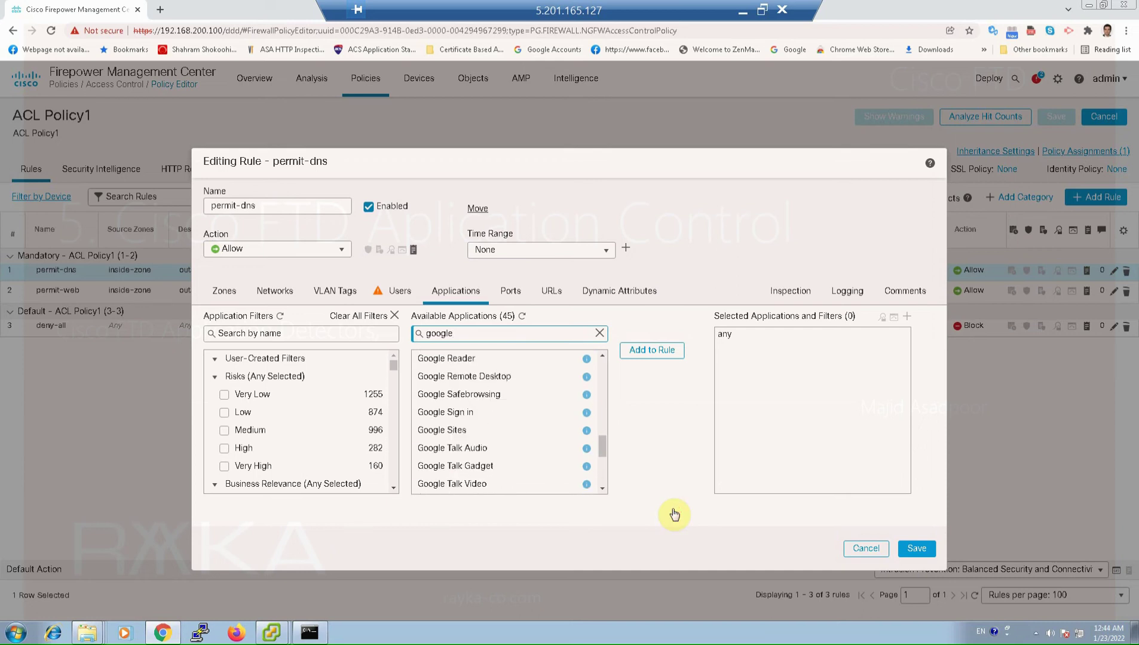
{"action": "scroll", "coordinate": [675, 514], "scroll_direction": "up", "scroll_amount": 5}
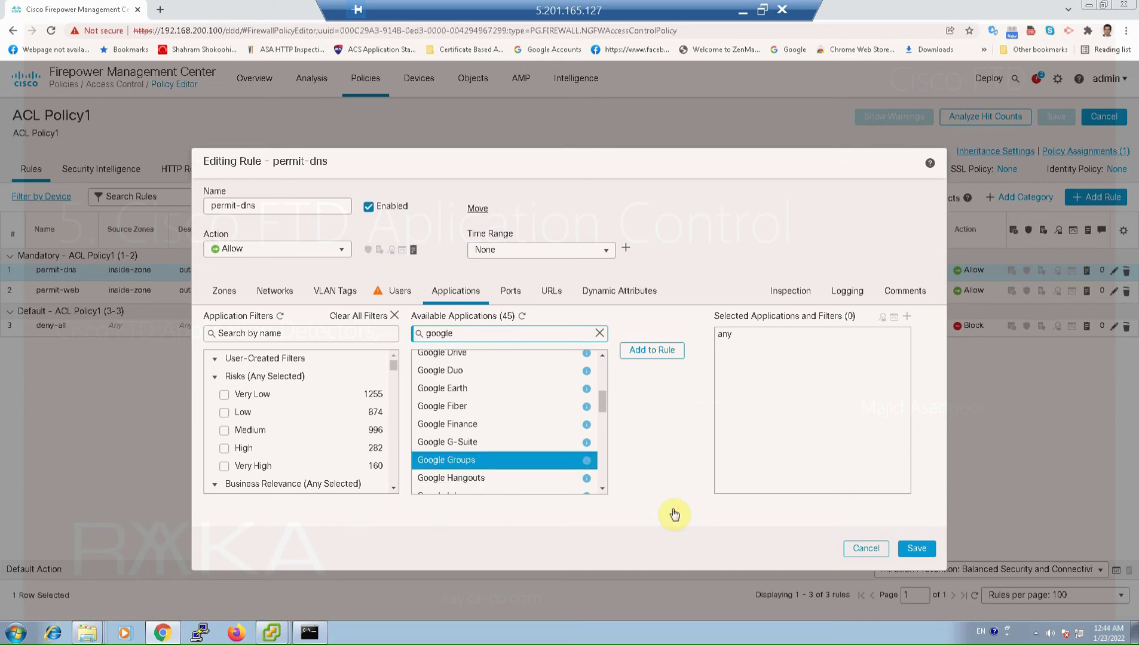
{"action": "scroll", "coordinate": [674, 515], "scroll_direction": "up", "scroll_amount": 4}
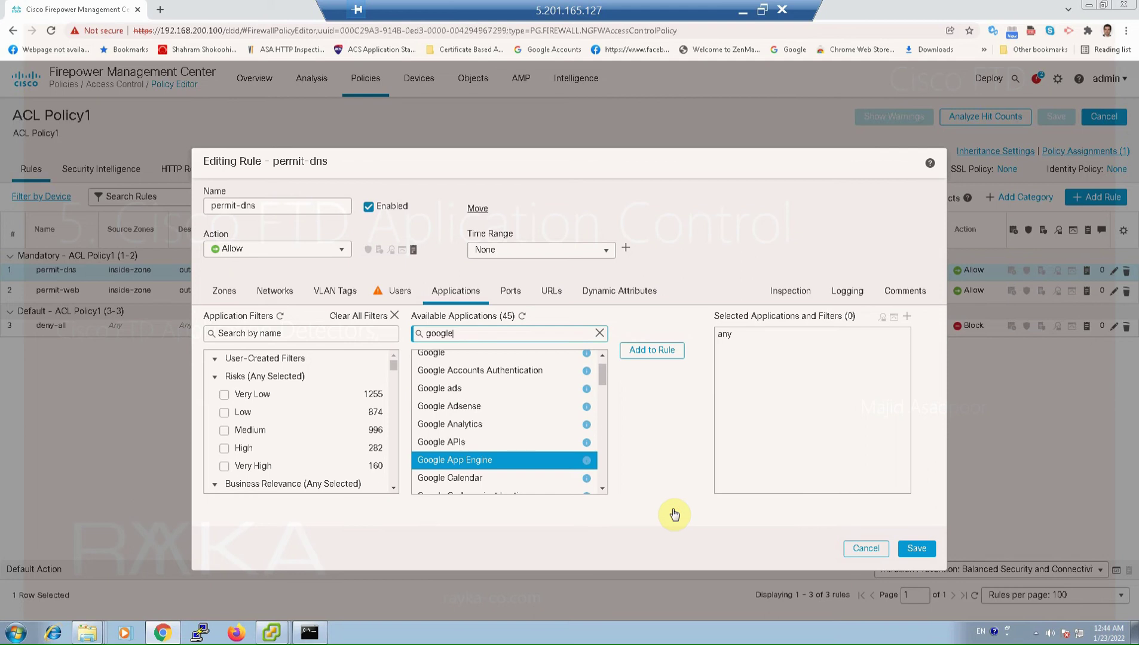
{"action": "scroll", "coordinate": [674, 515], "scroll_direction": "up", "scroll_amount": 1}
- View Google Adsense details, highlighting its Medium risk and Low business relevance
{"action": "left_click", "coordinate": [517, 430]}
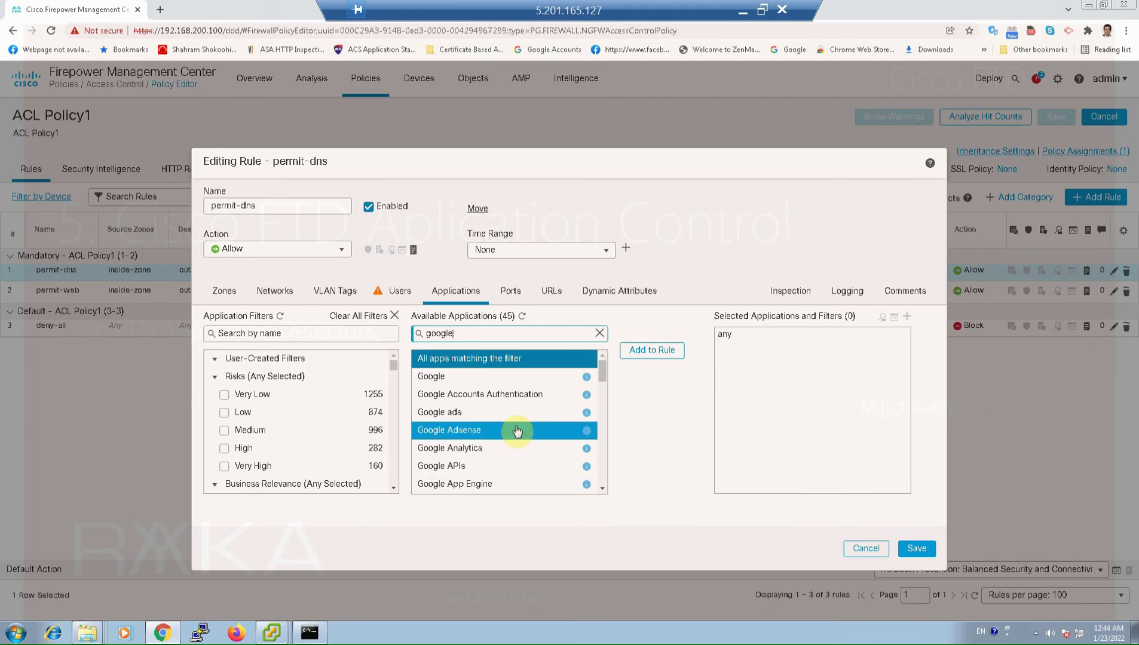
{"action": "left_click", "coordinate": [507, 432]}
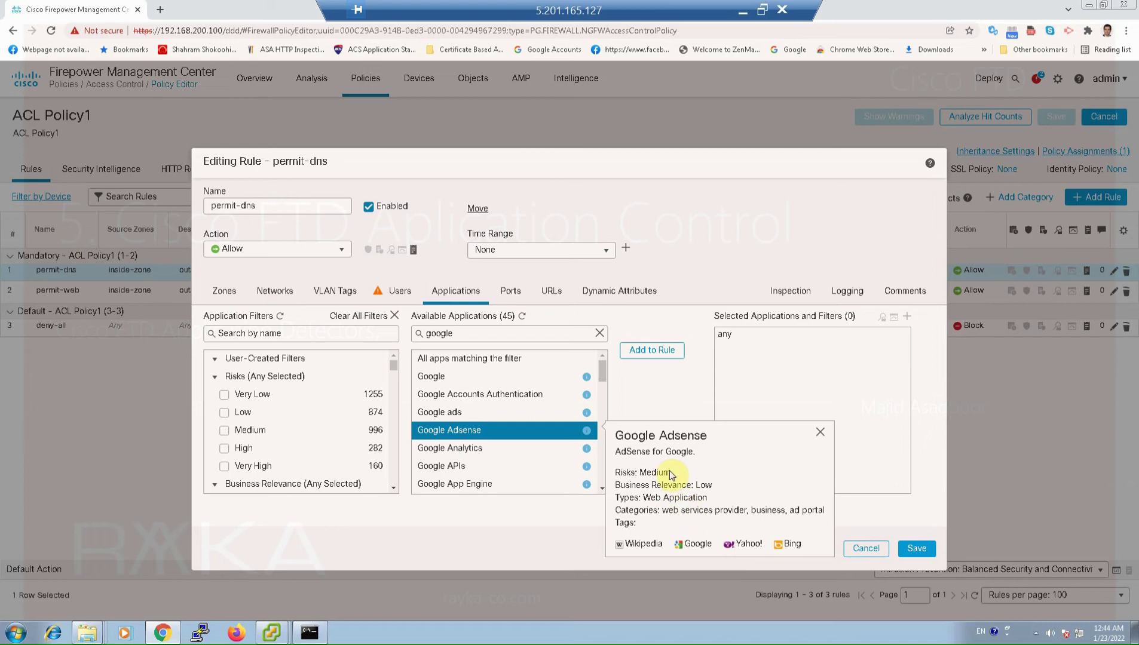
{"action": "left_click_drag", "start_coordinate": [647, 474], "coordinate": [714, 485]}
{"action": "left_click", "coordinate": [653, 497]}
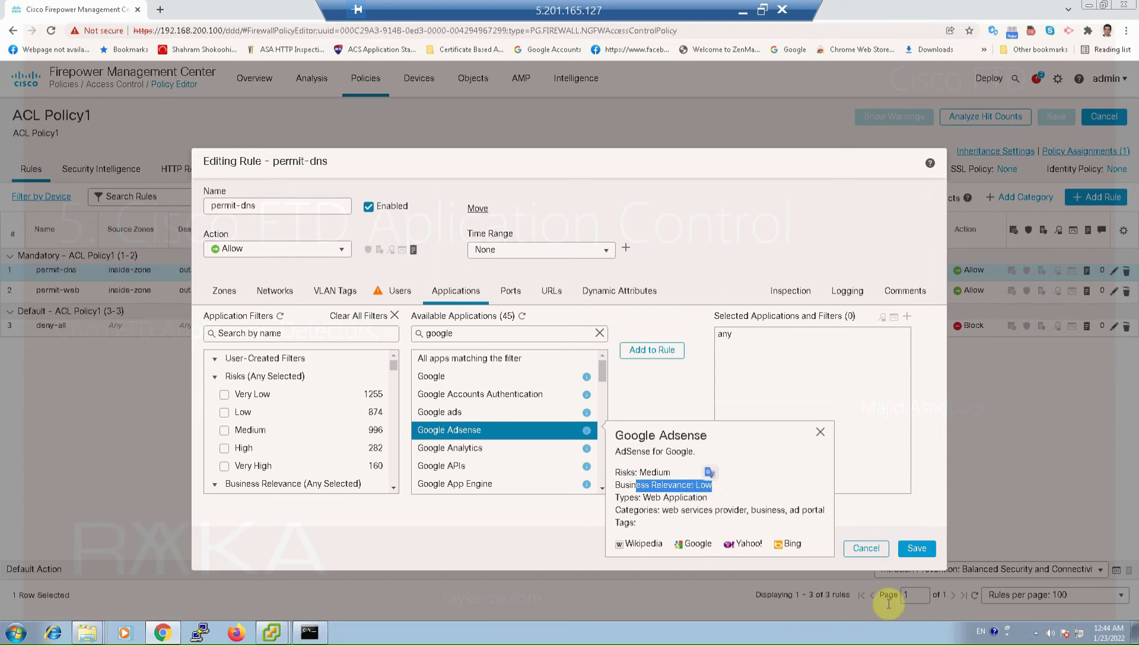
{"action": "left_click", "coordinate": [616, 421]}
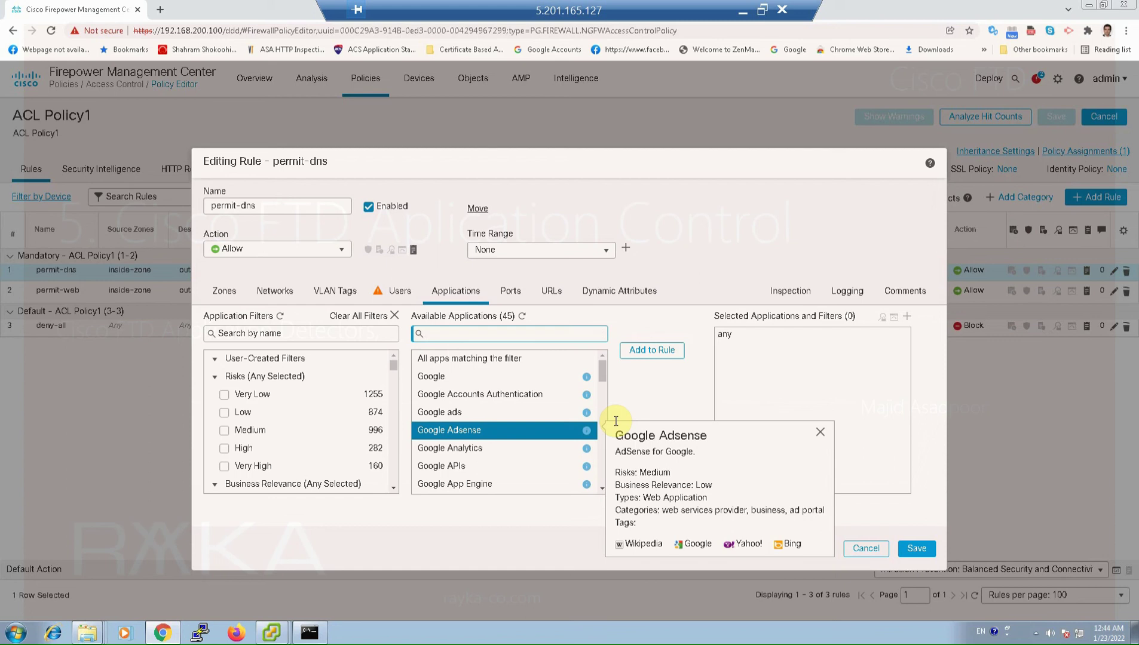
- Browse the 'facebook' applications, then cancel and discard the permit-dns rule edits
{"action": "type", "text": "face"}
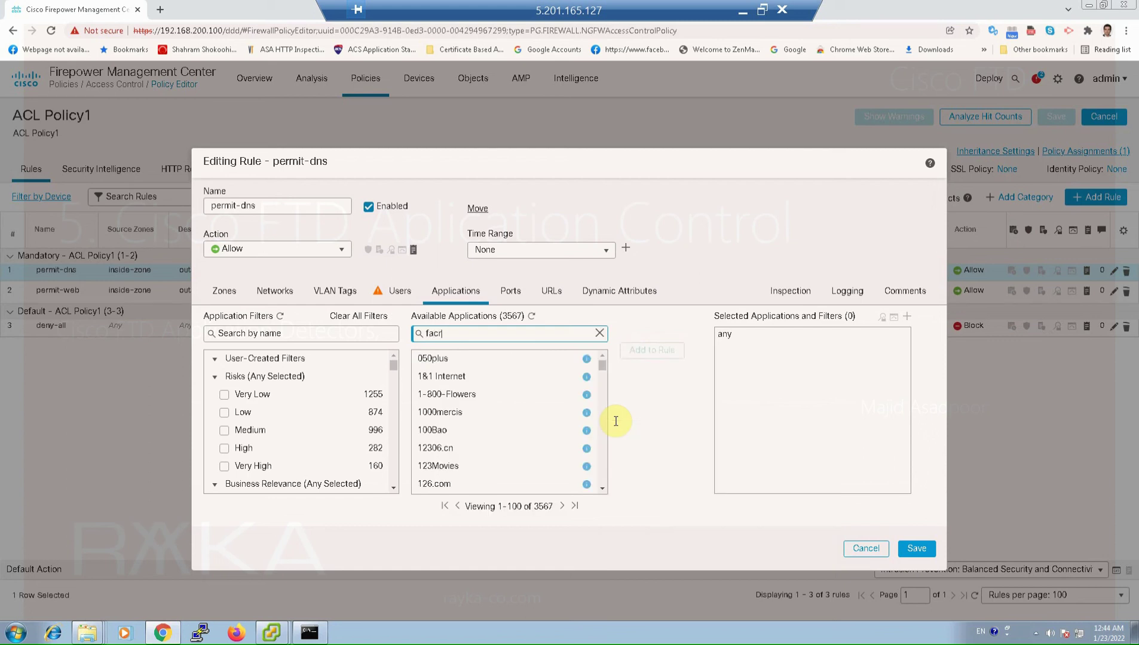
{"action": "type", "text": "book"}
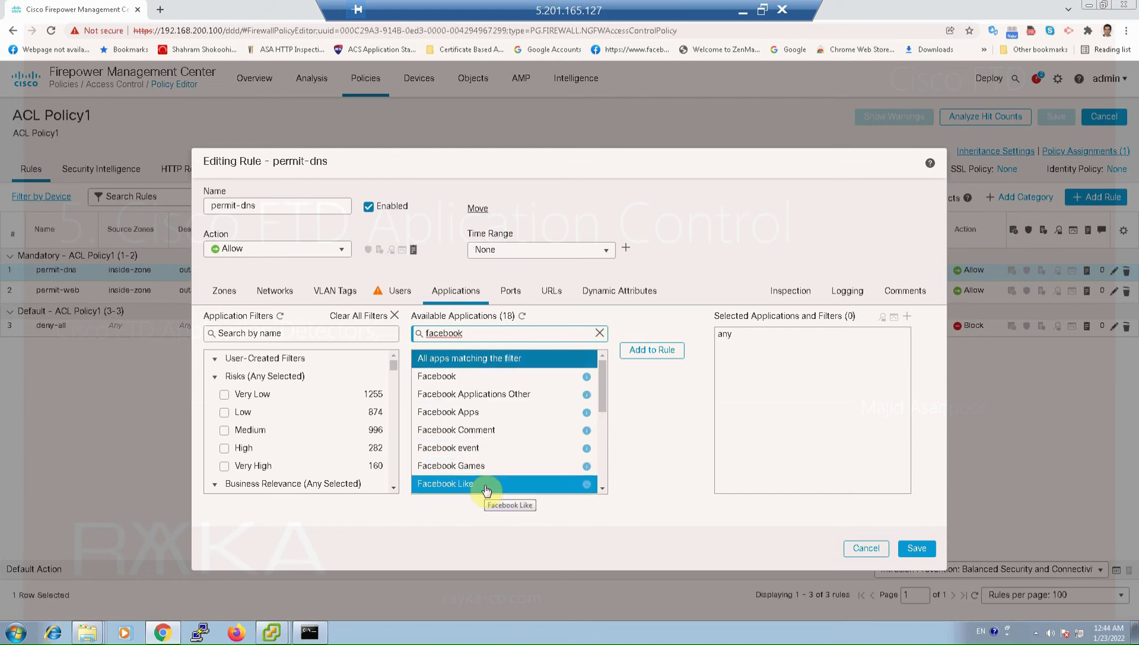
{"action": "left_click", "coordinate": [490, 430]}
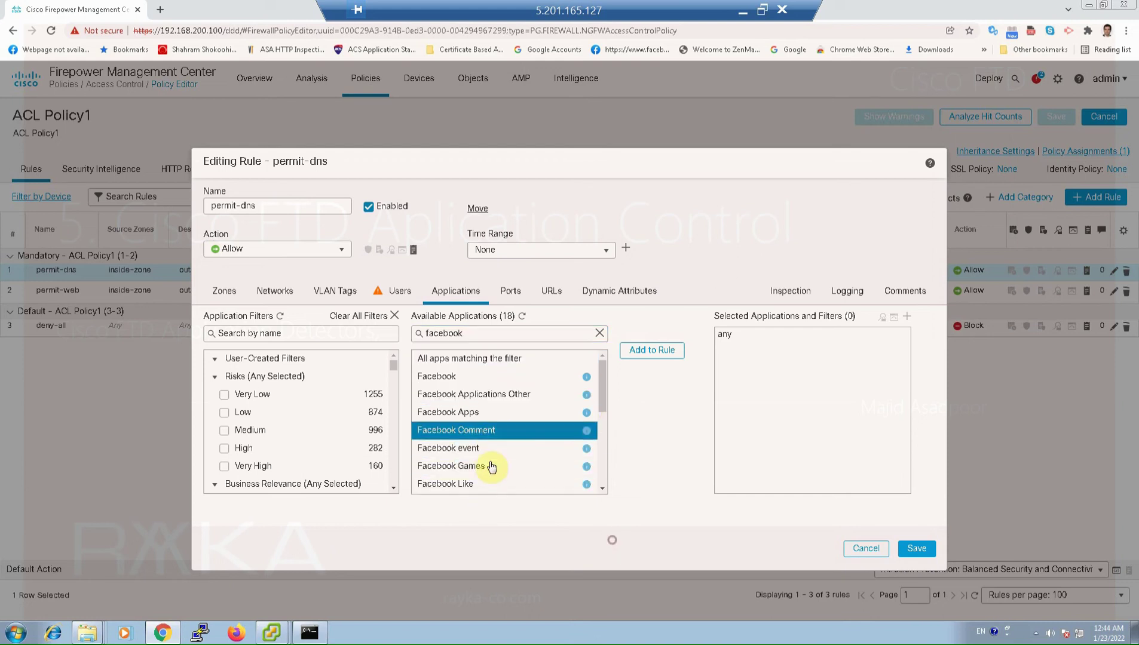
{"action": "left_click", "coordinate": [490, 466], "text": "ctrl"}
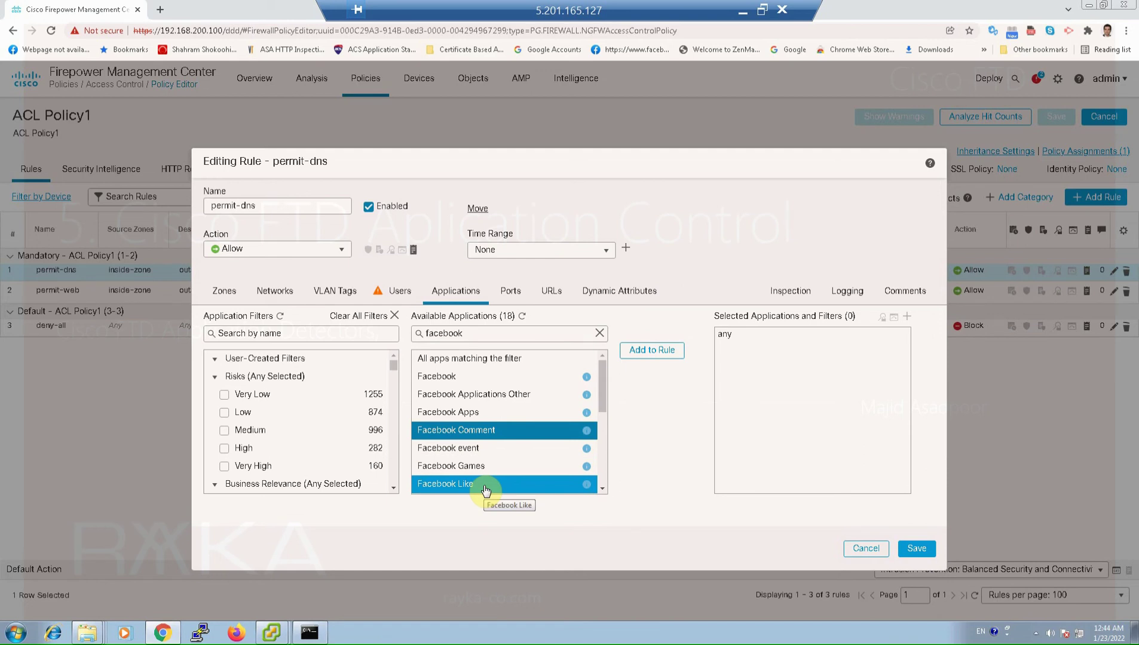
{"action": "left_click", "coordinate": [485, 487]}
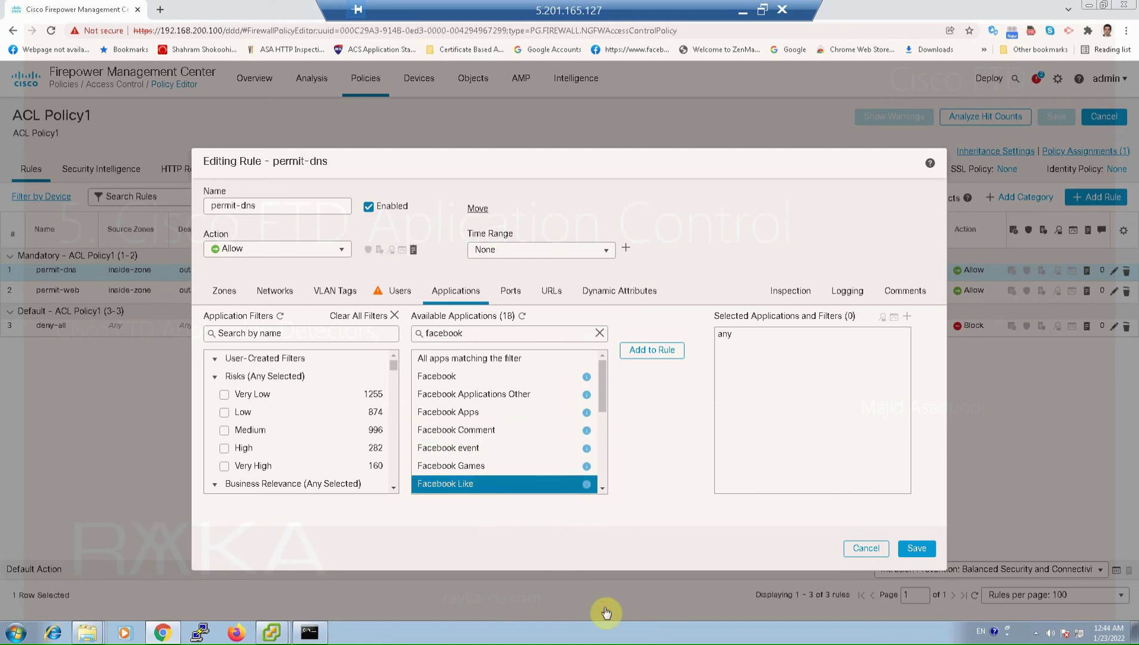
{"action": "left_click", "coordinate": [494, 433]}
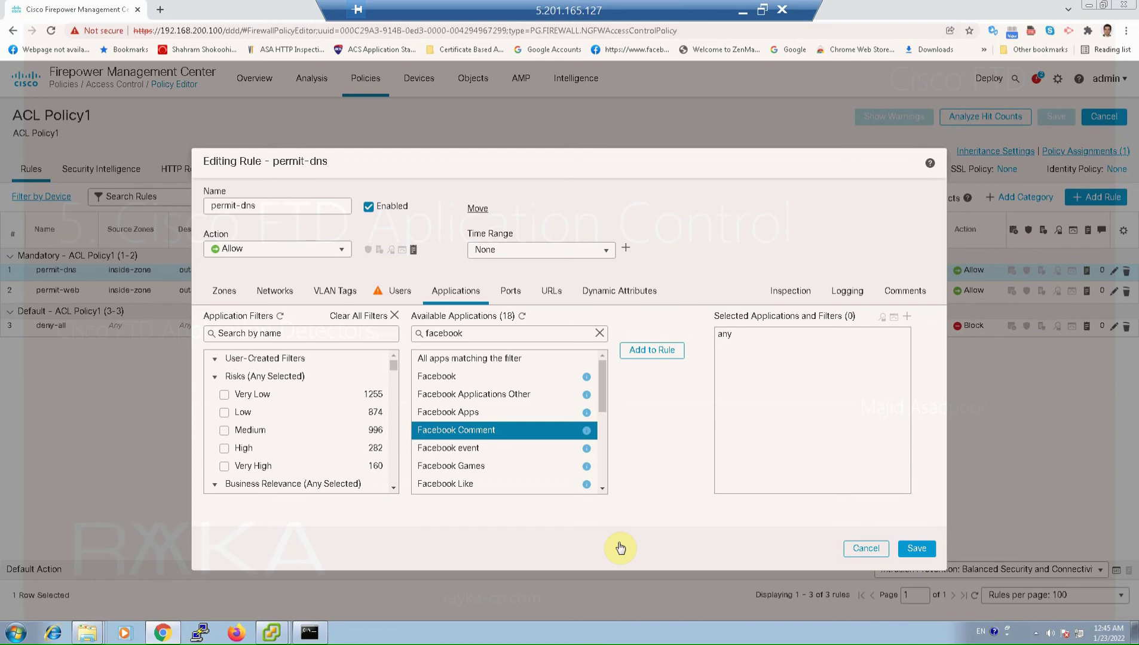
{"action": "left_click", "coordinate": [871, 549]}
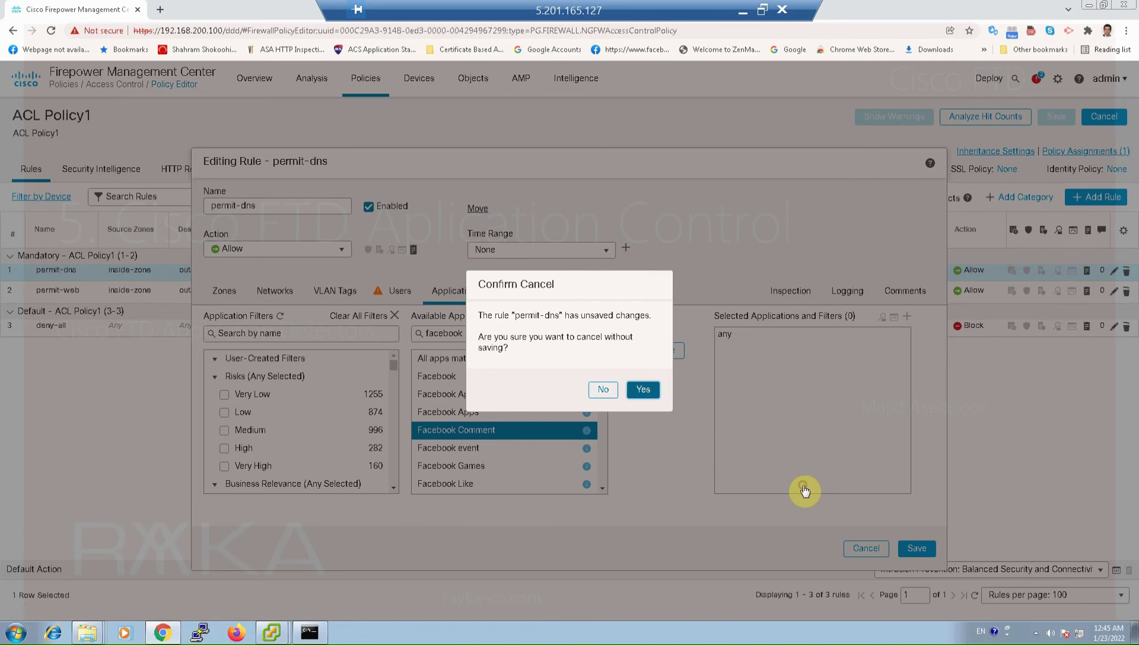
{"action": "left_click", "coordinate": [643, 389]}
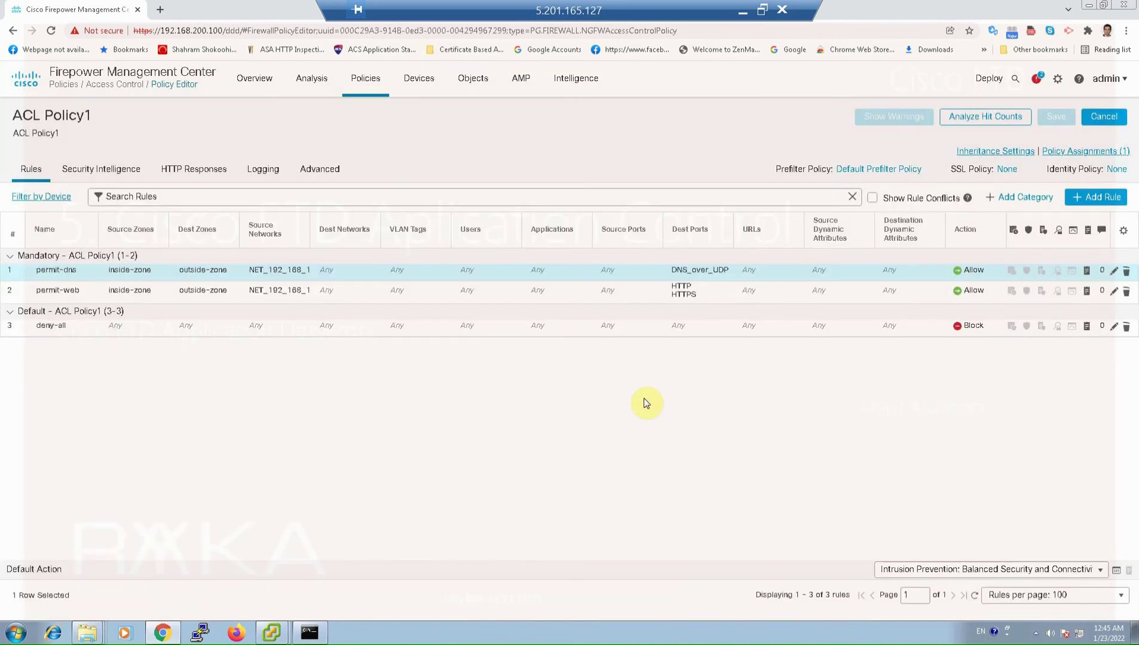
- Add a new rule named deny_application, inserted above rule 1
{"action": "left_click", "coordinate": [1106, 203]}
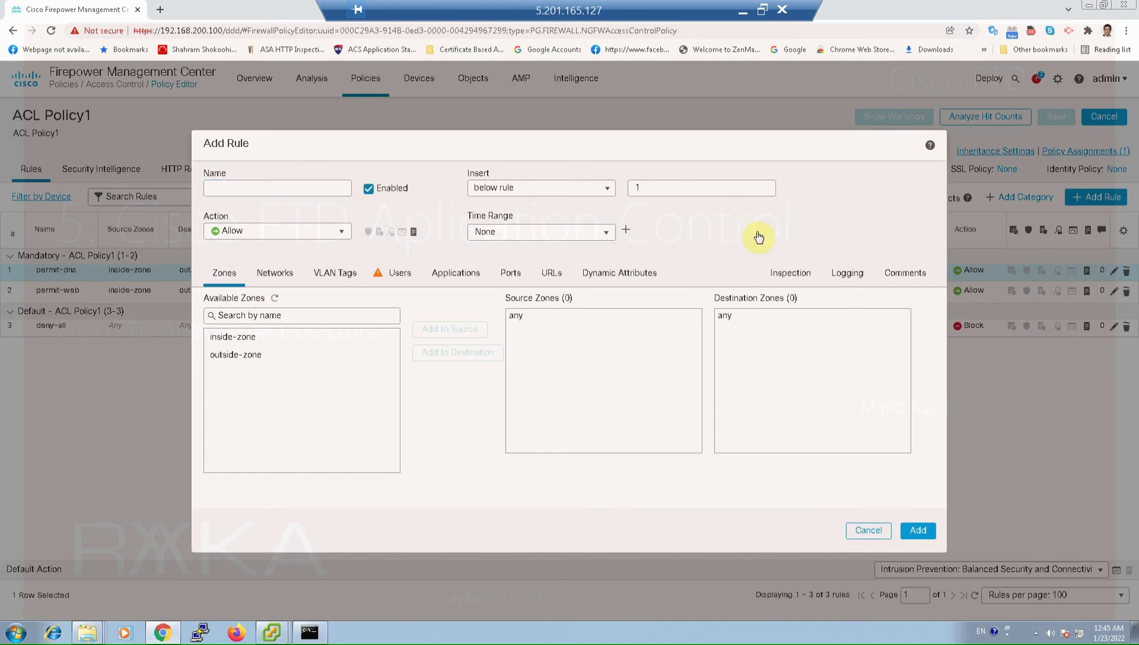
{"action": "left_click", "coordinate": [605, 190]}
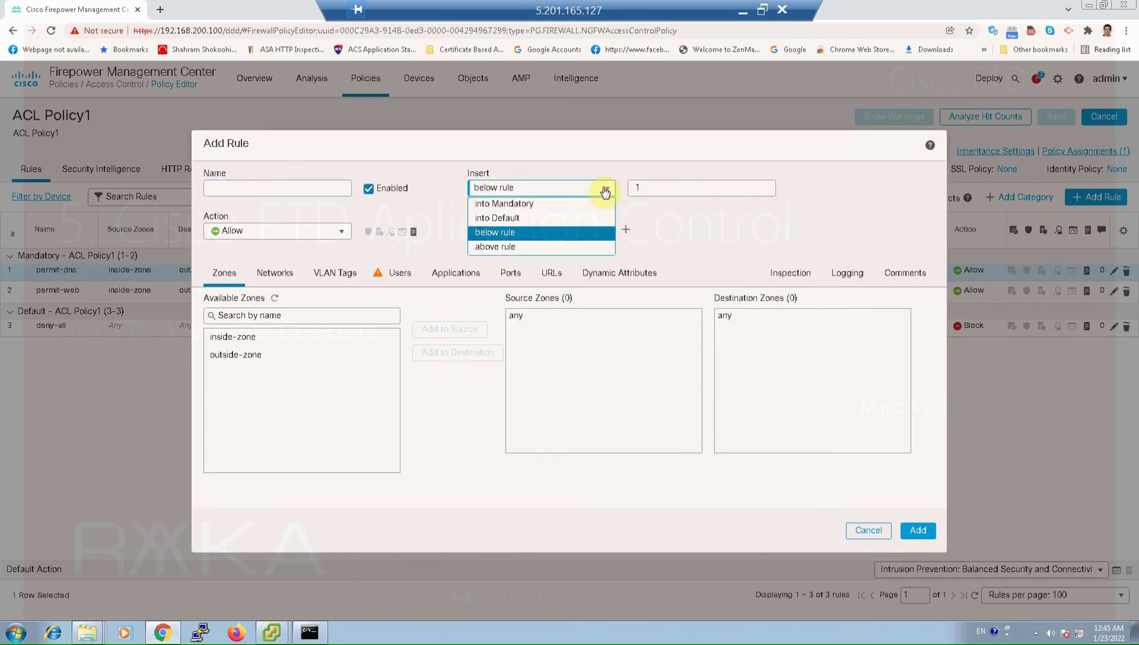
{"action": "left_click", "coordinate": [533, 205]}
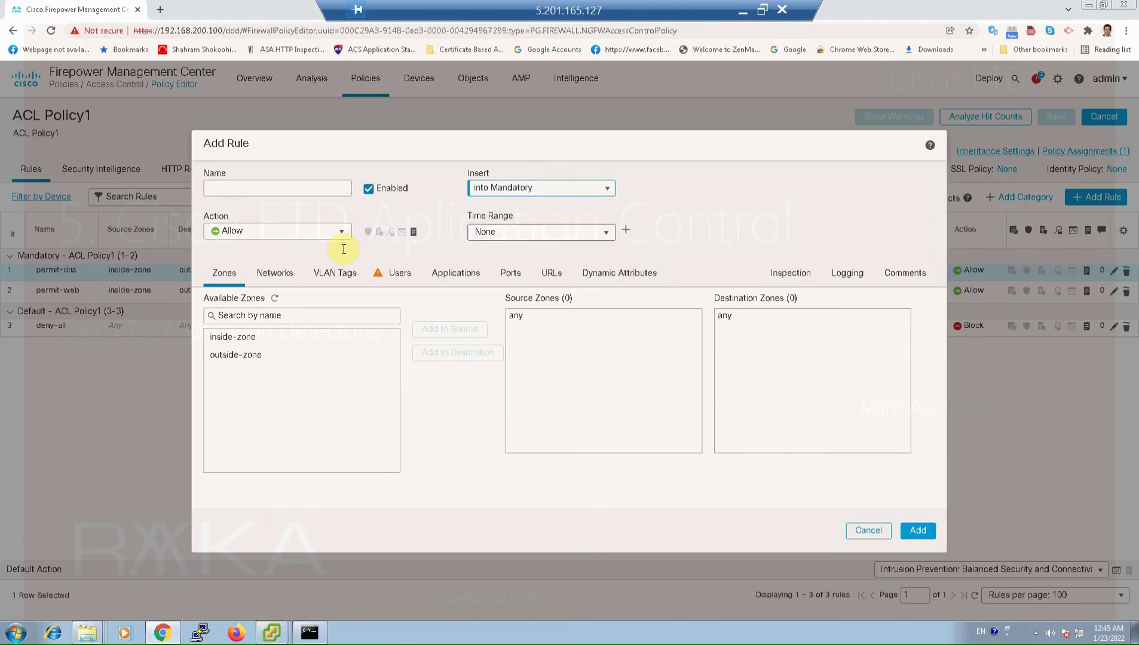
{"action": "left_click", "coordinate": [298, 189]}
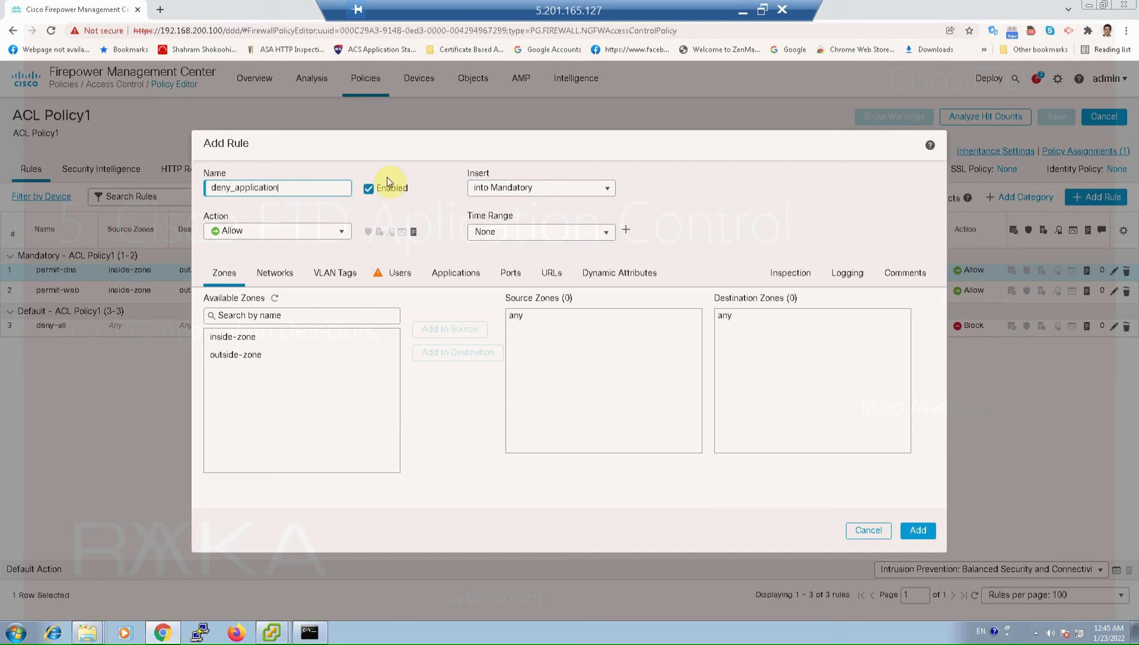
{"action": "left_click", "coordinate": [520, 197]}
{"action": "left_click", "coordinate": [519, 194]}
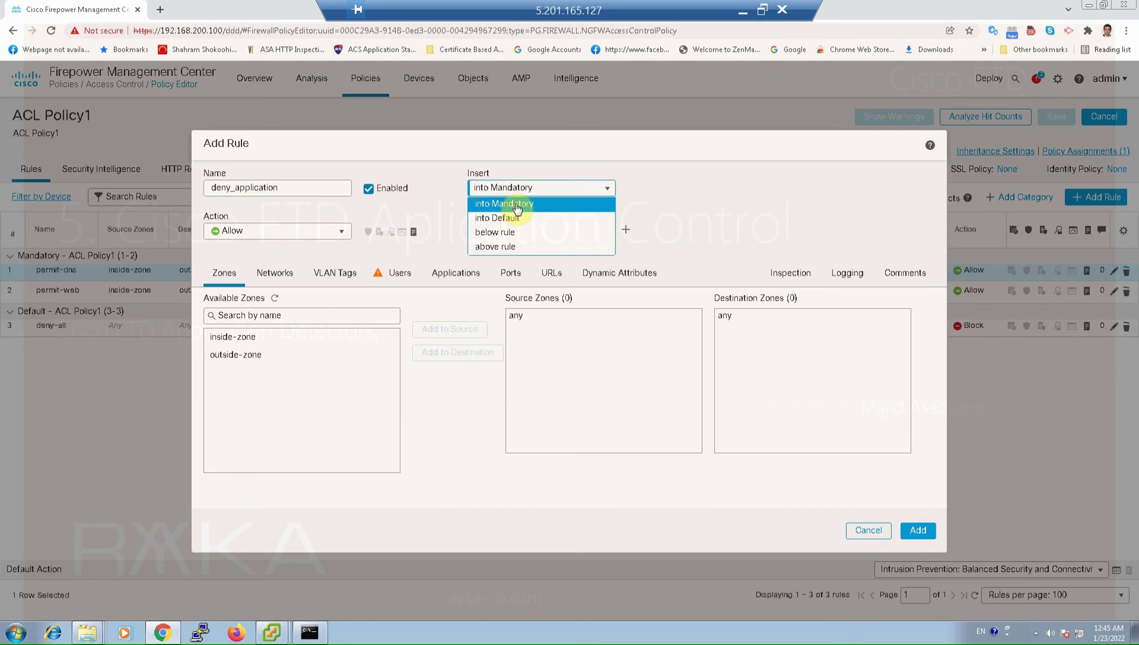
{"action": "left_click", "coordinate": [555, 247]}
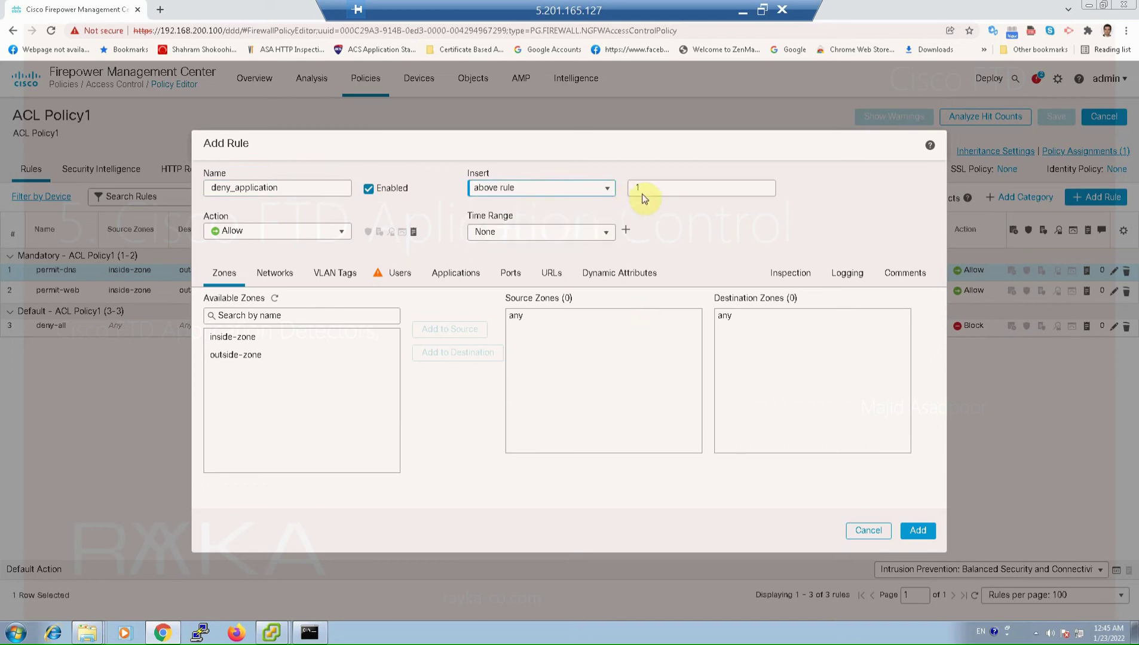
- Set the rule's source zone to inside-zone and destination zone to outside-zone
{"action": "left_click", "coordinate": [279, 337]}
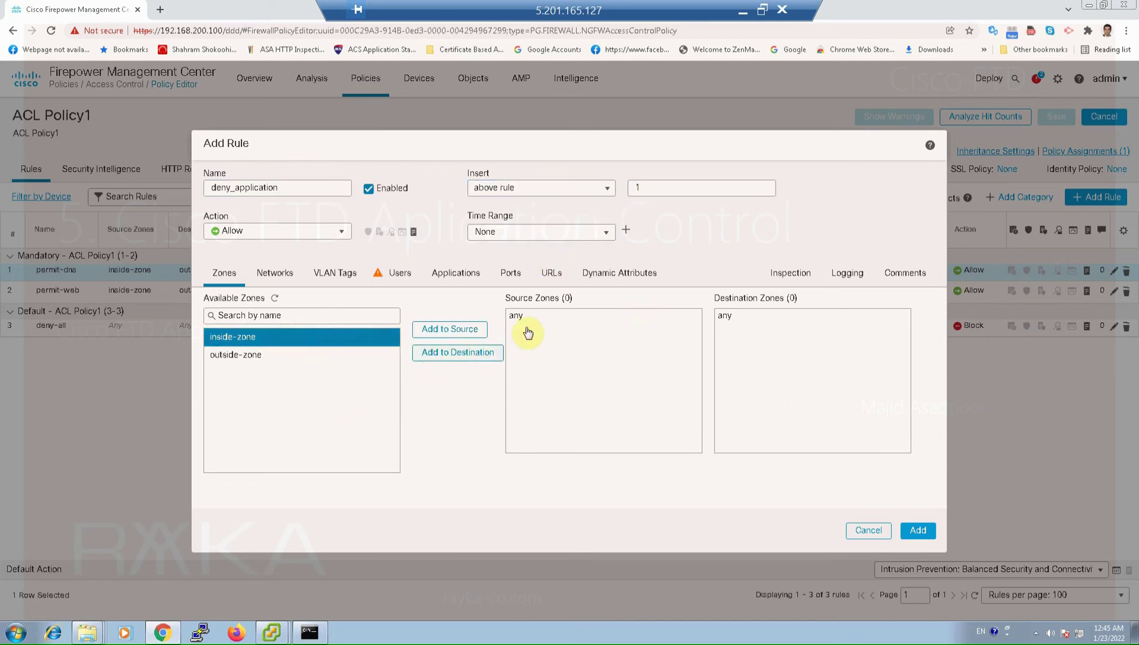
{"action": "left_click", "coordinate": [394, 355], "text": "ctrl"}
{"action": "left_click", "coordinate": [432, 328]}
{"action": "left_click", "coordinate": [302, 356]}
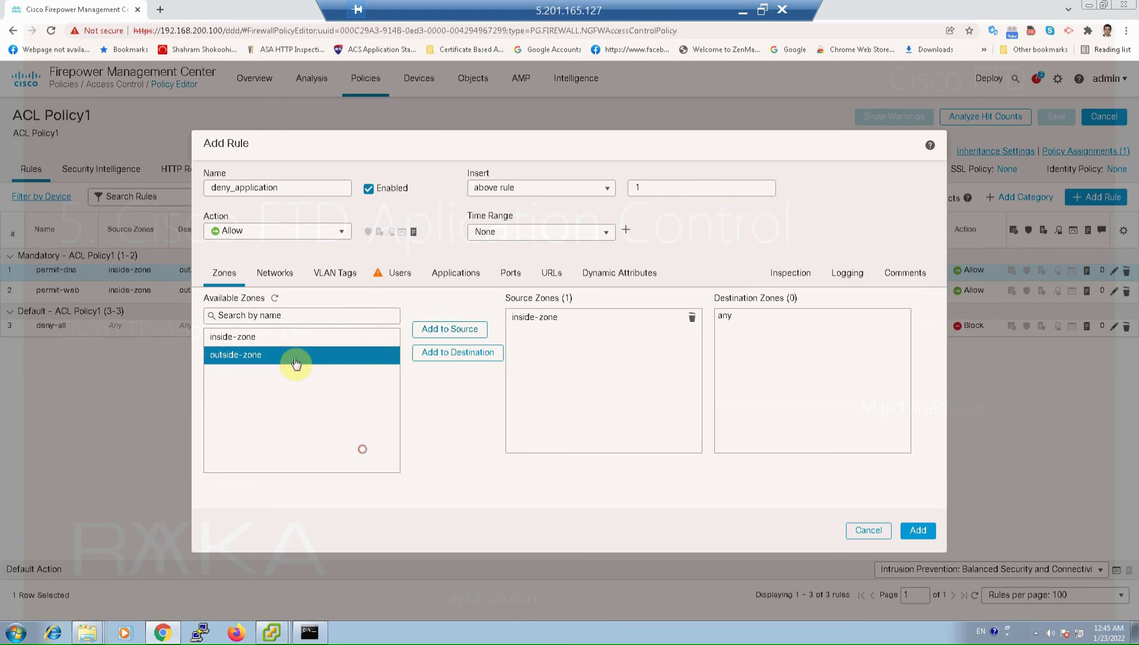
{"action": "left_click", "coordinate": [421, 352]}
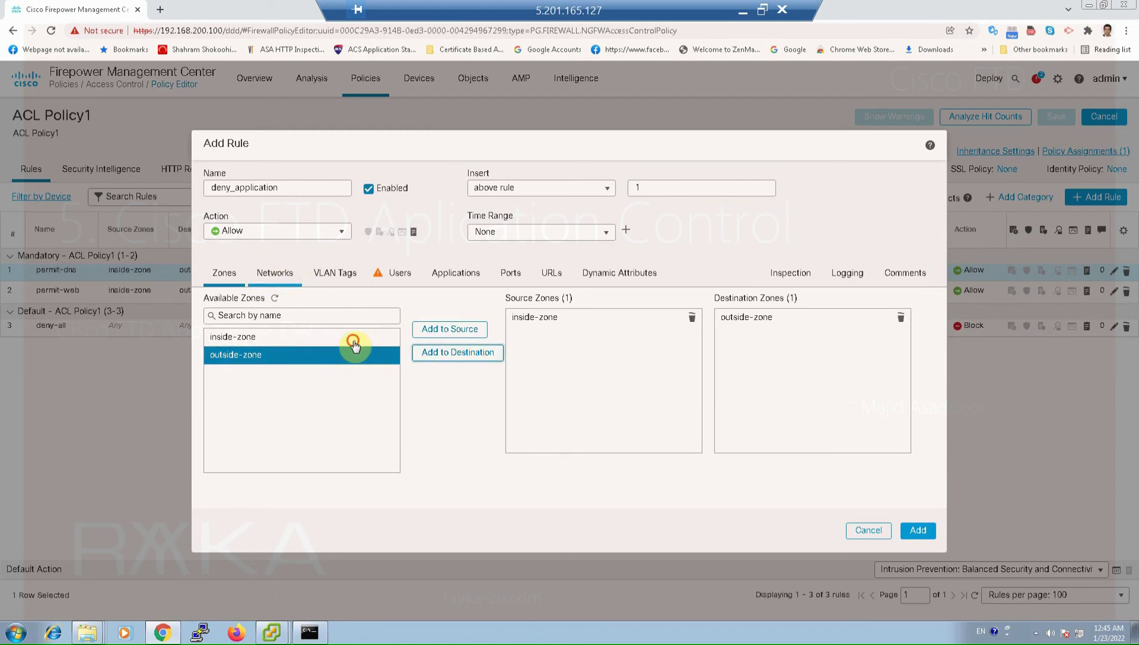
{"action": "left_click", "coordinate": [284, 291]}
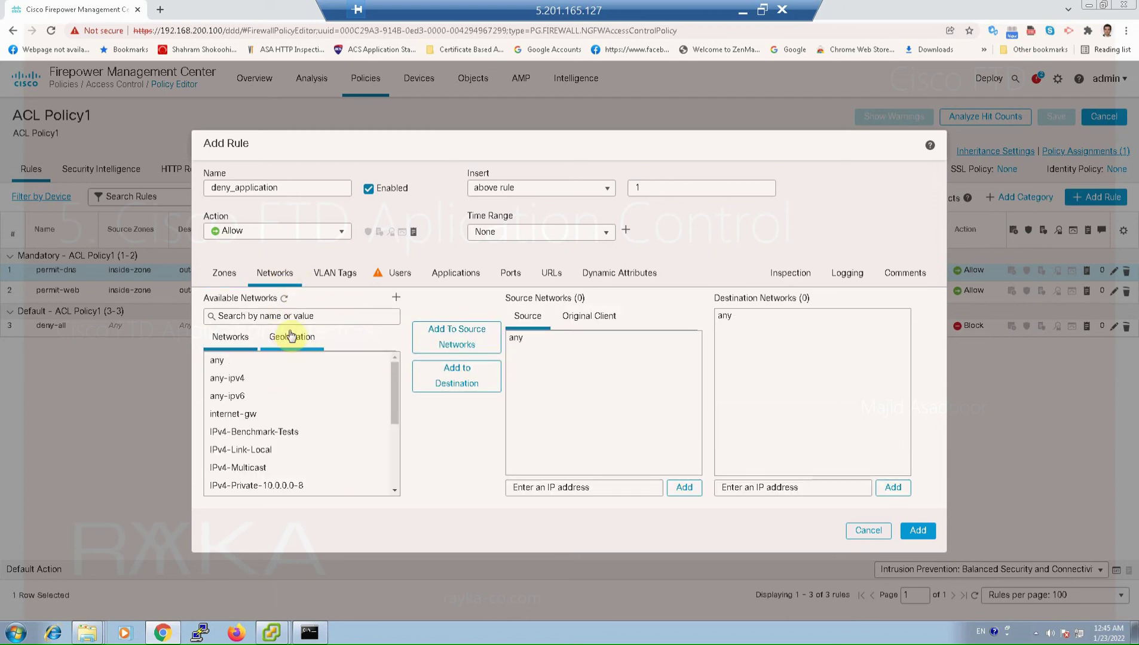
- Add NET_192_168_10 to the deny_application rule's source networks
{"action": "left_click", "coordinate": [308, 395]}
{"action": "scroll", "coordinate": [317, 437], "scroll_direction": "down", "scroll_amount": 3}
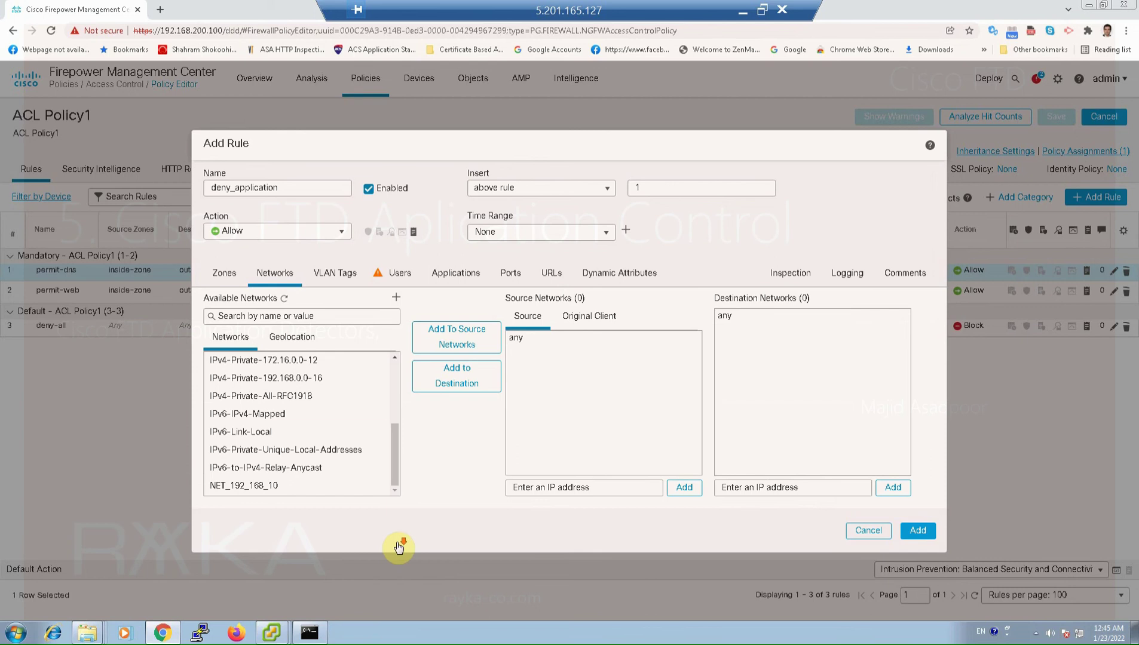
{"action": "left_click", "coordinate": [284, 488]}
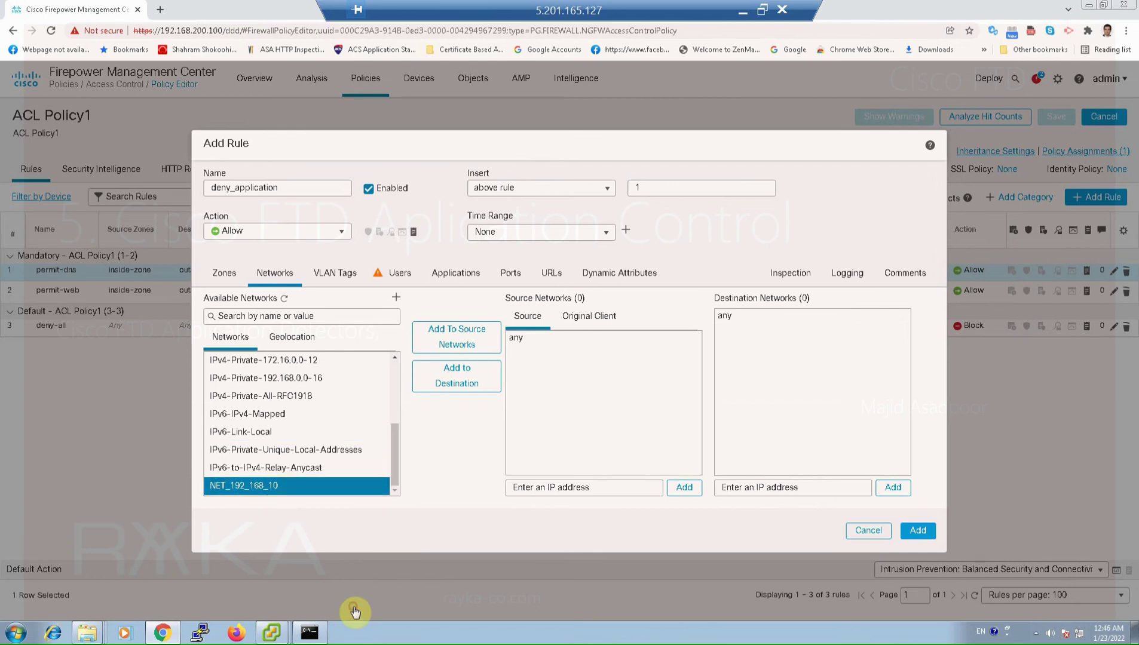
{"action": "left_click", "coordinate": [456, 345]}
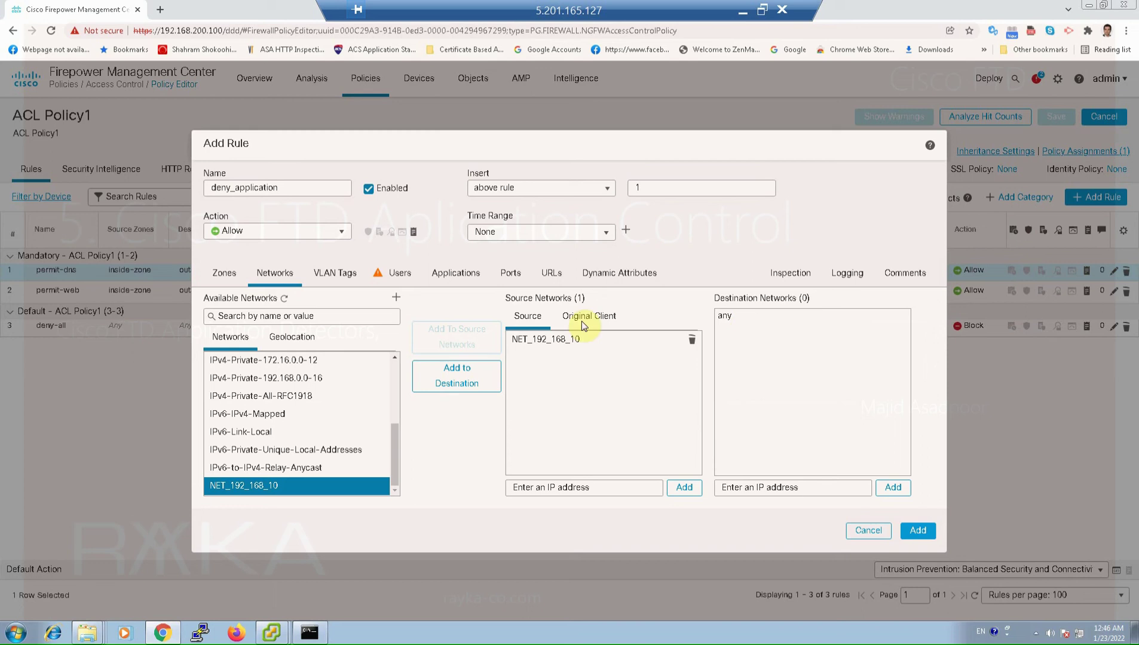
- Search 'amazo' in the rule's applications and add the amazon application filter
{"action": "left_click", "coordinate": [454, 275]}
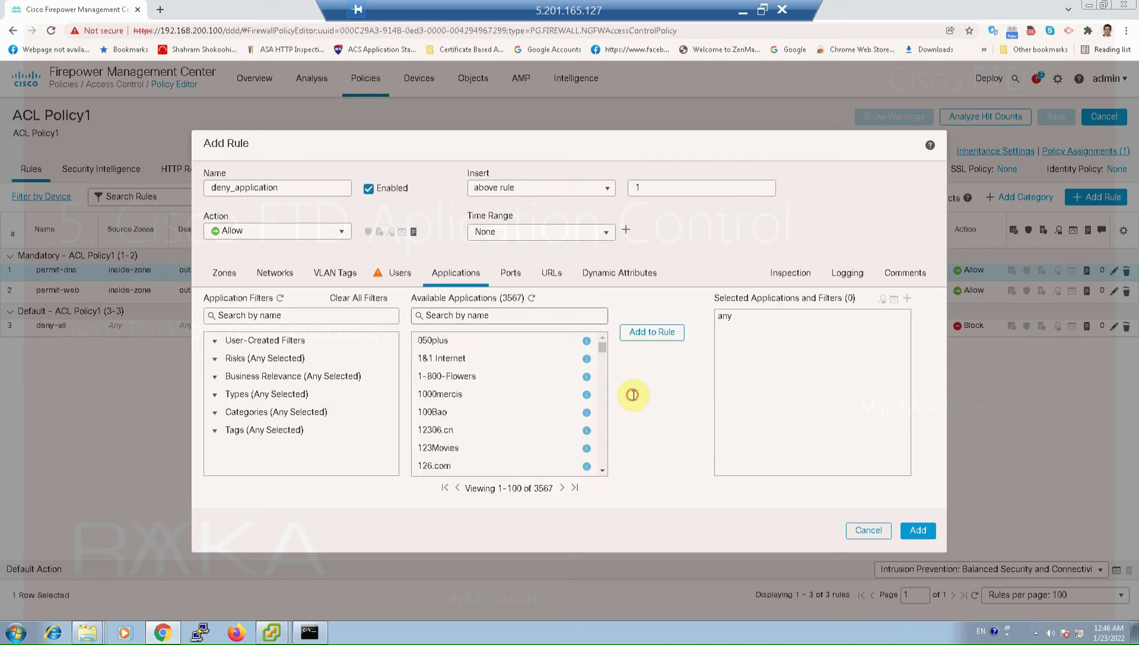
{"action": "type", "text": "amazon"}
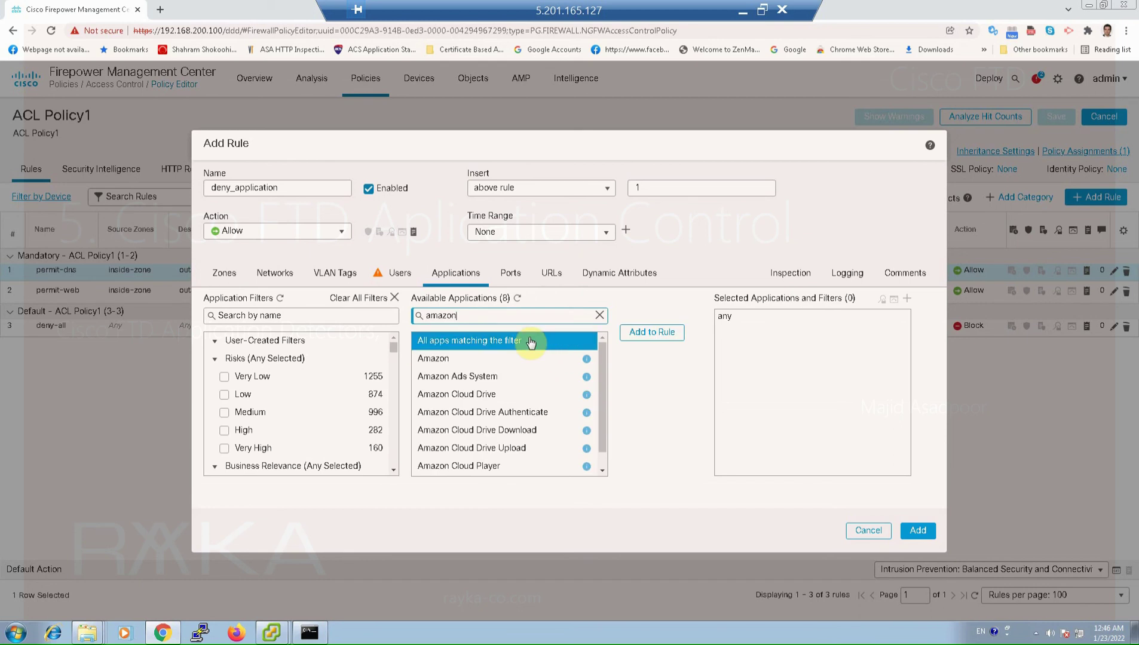
{"action": "left_click", "coordinate": [634, 332]}
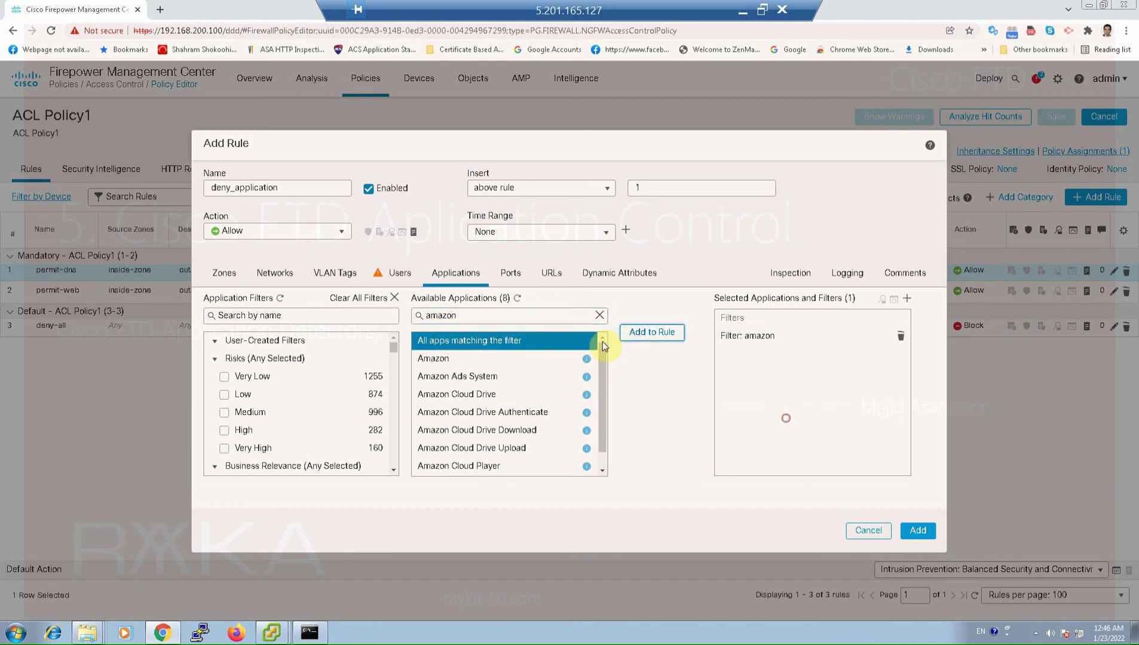
{"action": "left_click", "coordinate": [504, 377]}
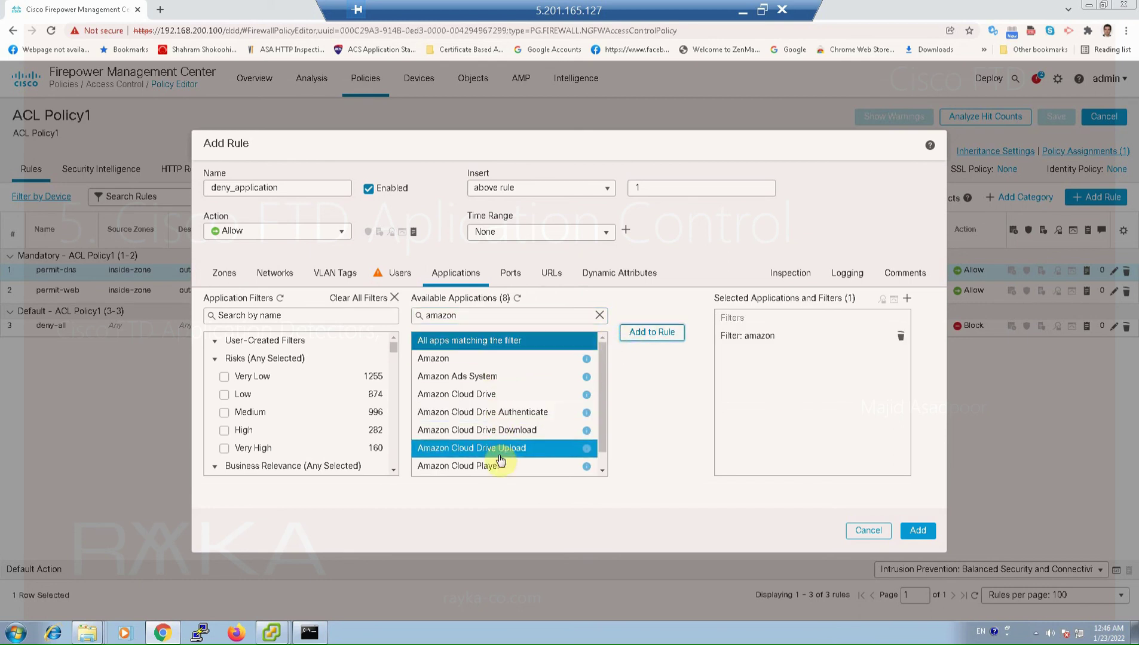
- Search 'time.com' and add the TIME.com application to the rule
{"action": "left_click", "coordinate": [478, 318]}
{"action": "left_click_drag", "start_coordinate": [459, 316], "coordinate": [420, 315]}
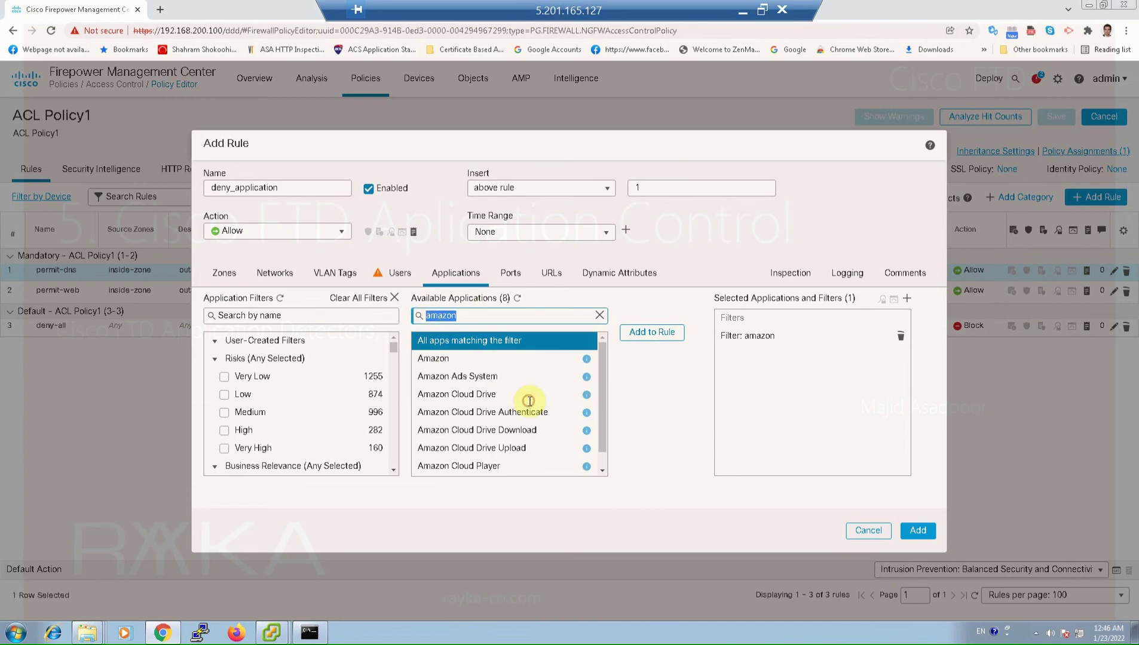
{"action": "type", "text": "time.com"}
{"action": "left_click", "coordinate": [470, 360]}
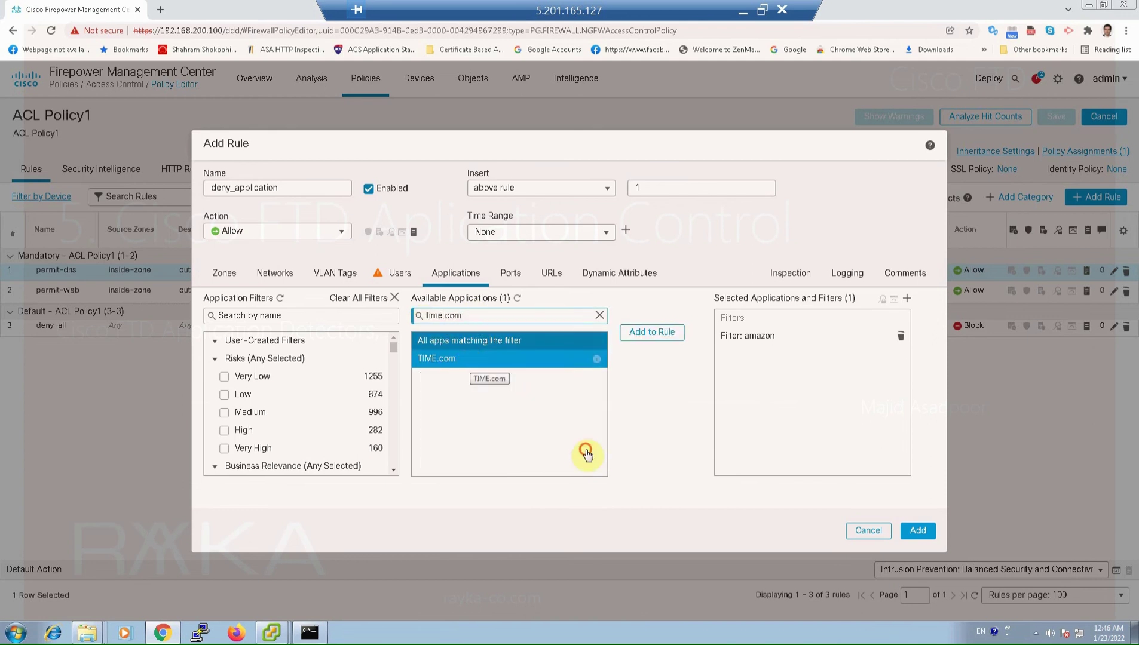
{"action": "left_click", "coordinate": [653, 332]}
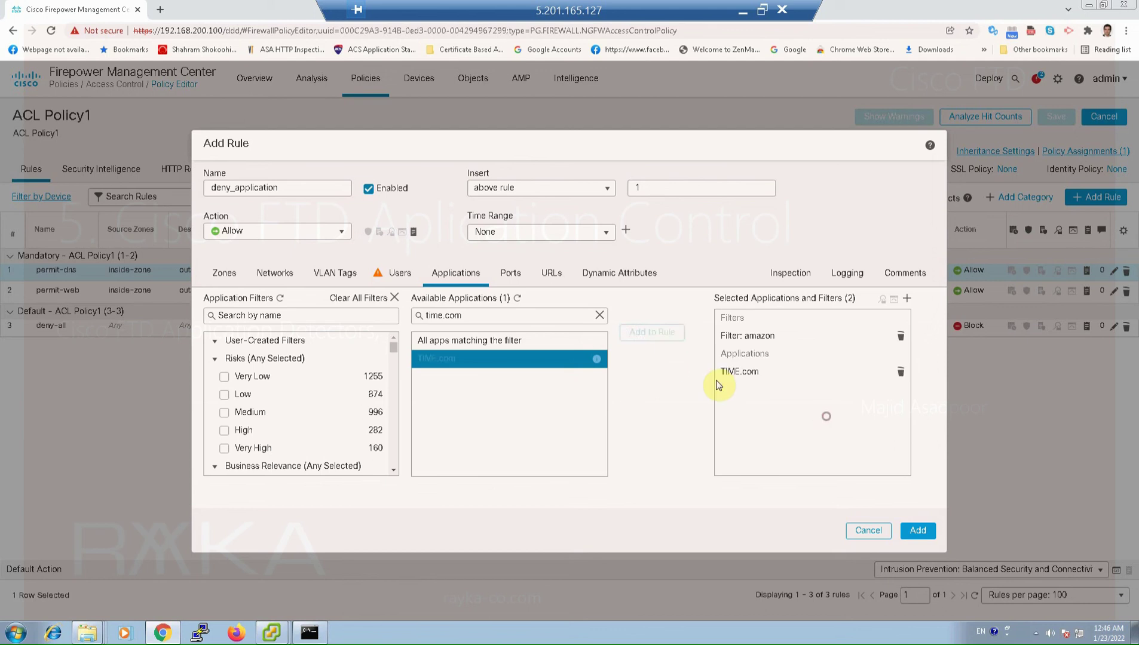
- Make deny_application a Block rule logging at connection beginning, and add it to ACL Policy1
{"action": "left_click", "coordinate": [849, 273]}
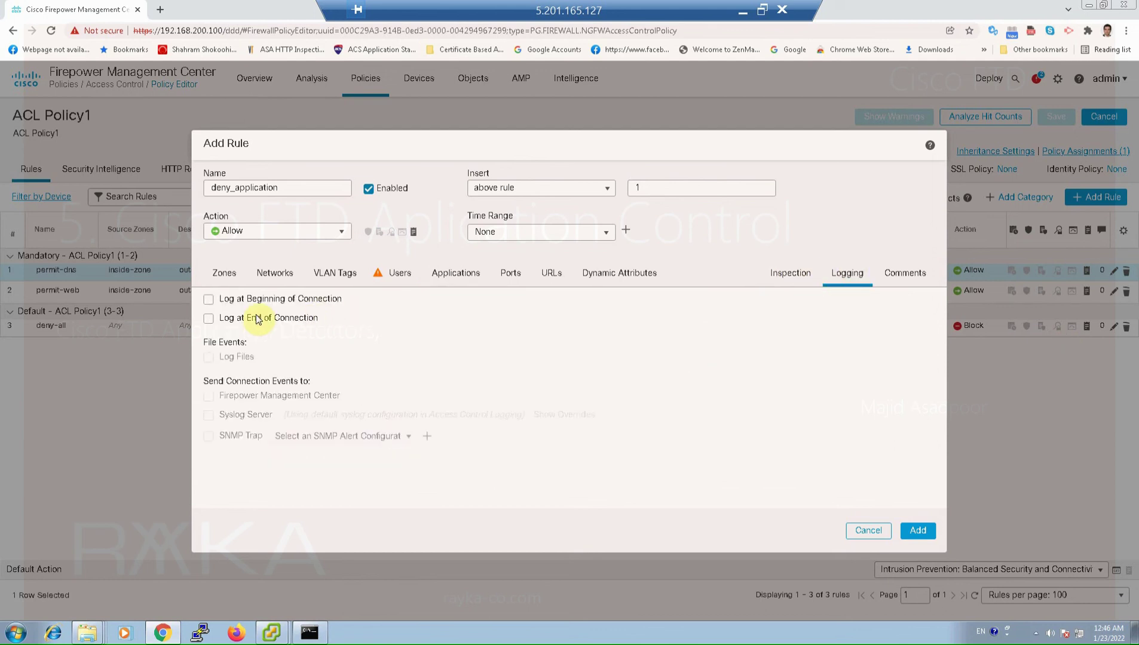
{"action": "left_click", "coordinate": [209, 299]}
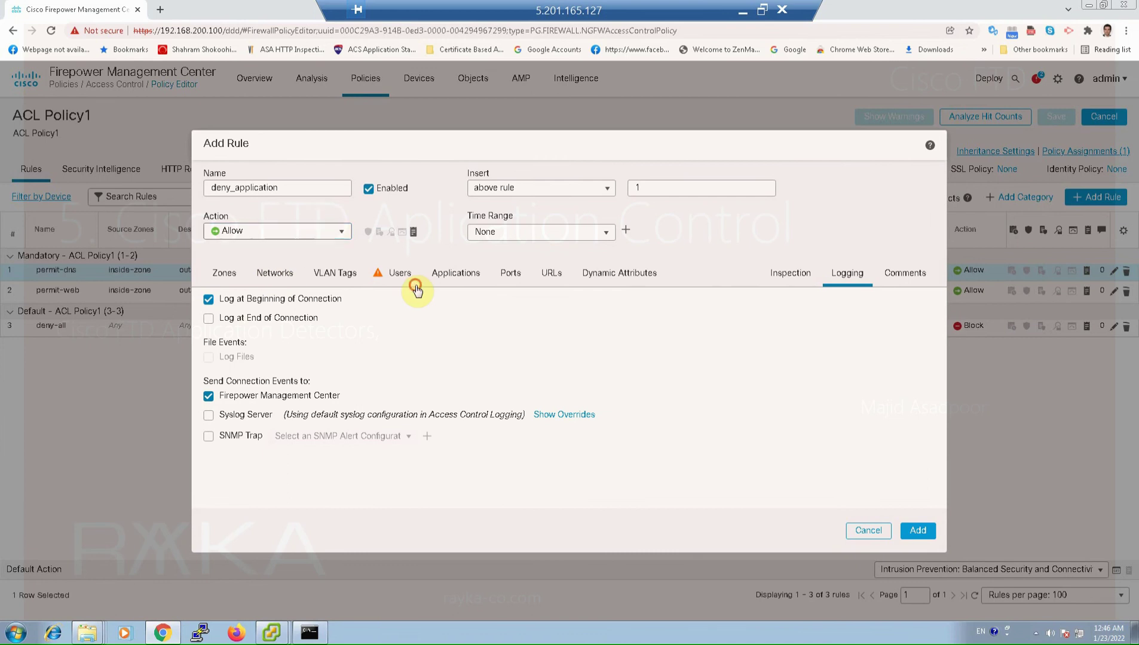
{"action": "left_click", "coordinate": [335, 233]}
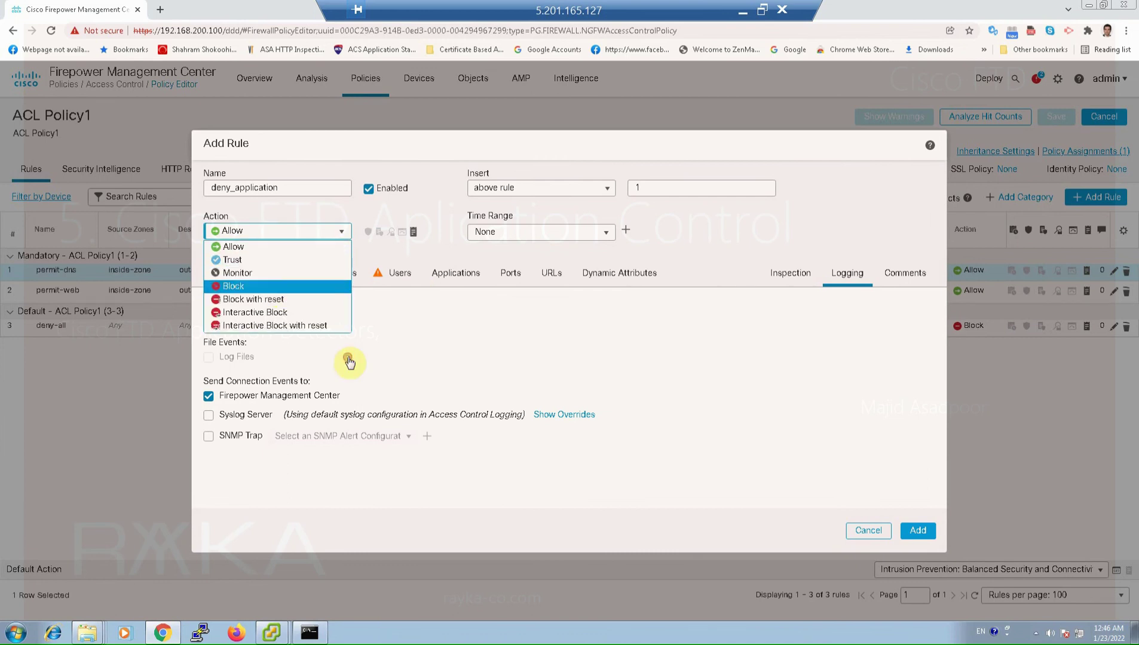
{"action": "left_click", "coordinate": [251, 283]}
{"action": "left_click", "coordinate": [847, 273]}
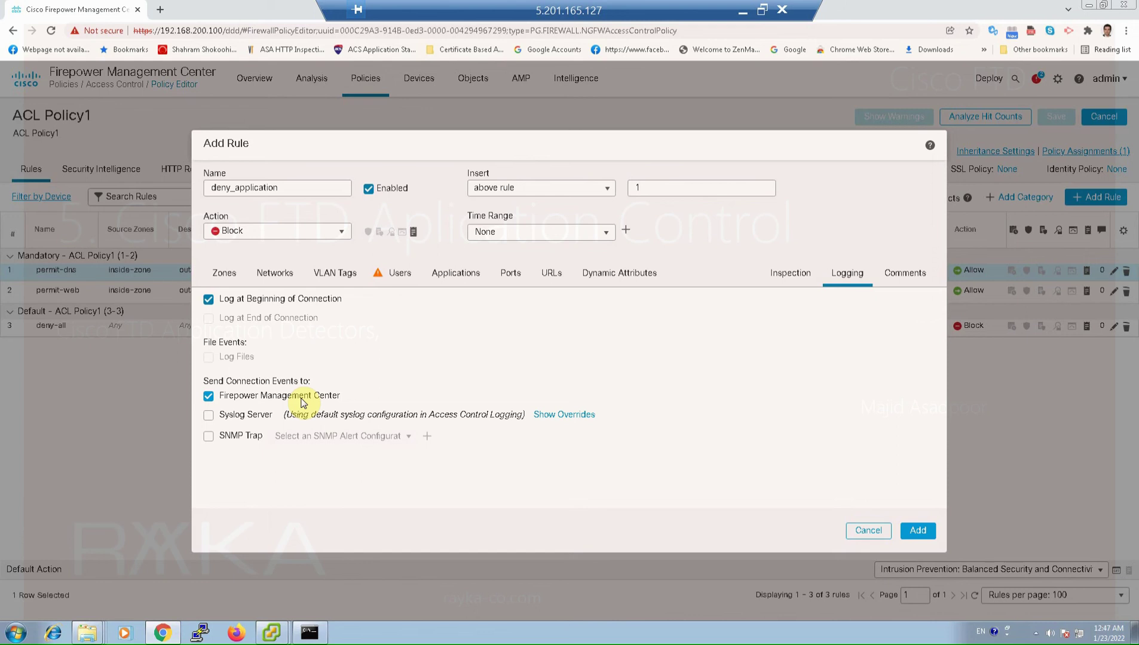
{"action": "left_click", "coordinate": [914, 532]}
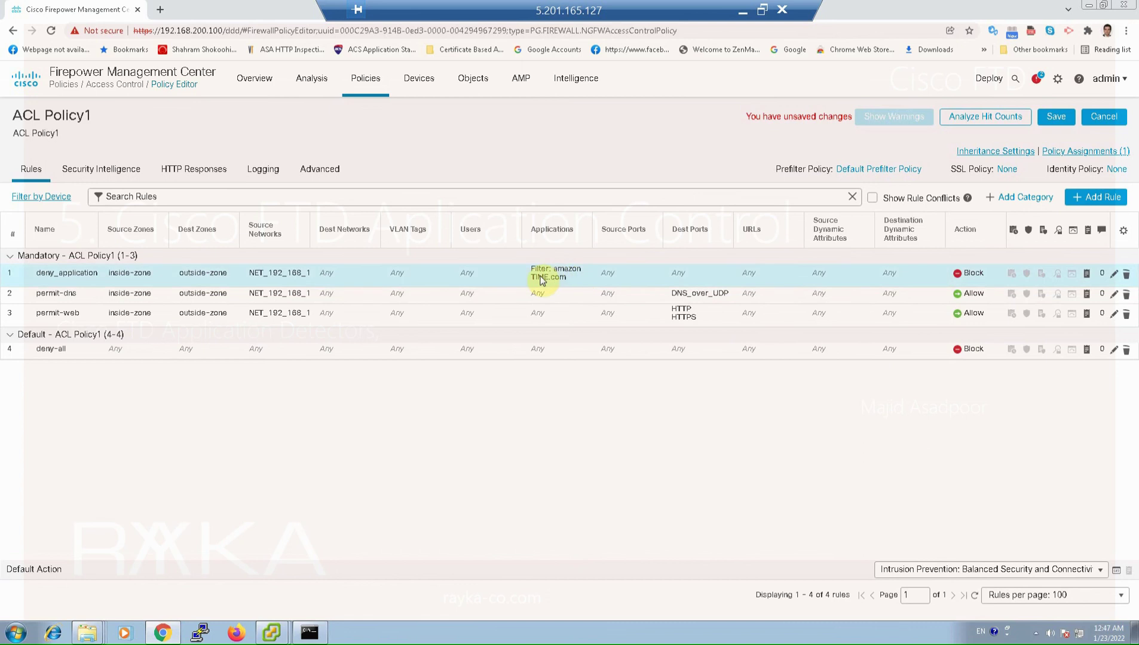
- Save ACL Policy1 and deploy it to device 192.168.200.101, confirming the deployment
{"action": "left_click", "coordinate": [1055, 117]}
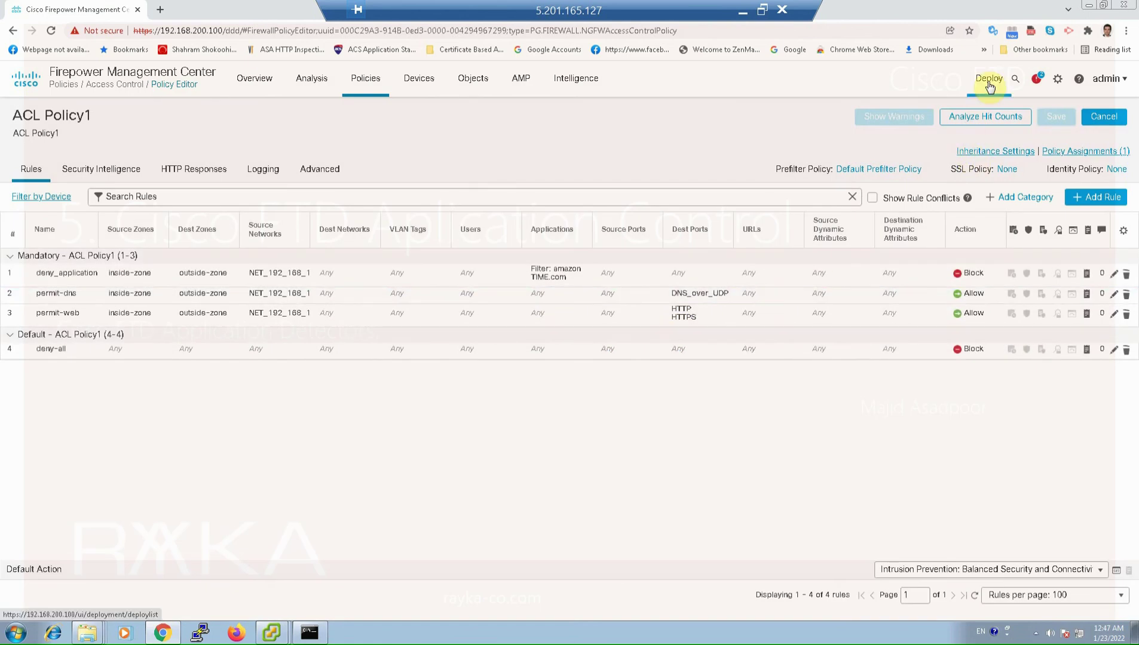
{"action": "mouse_move", "coordinate": [989, 78]}
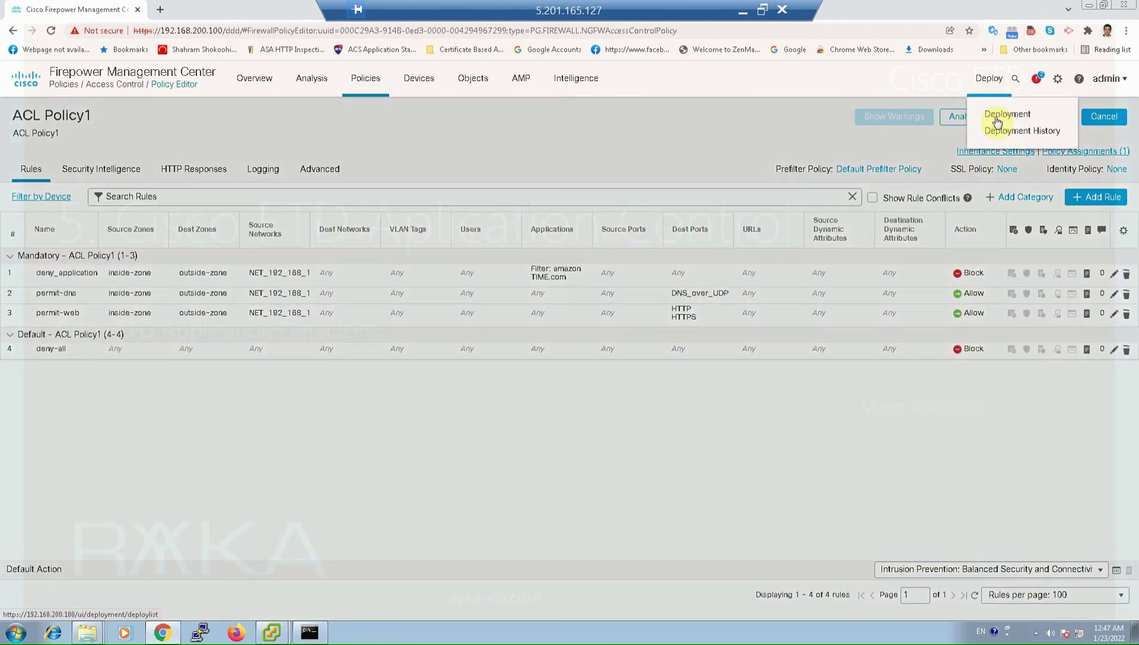
{"action": "left_click", "coordinate": [998, 114]}
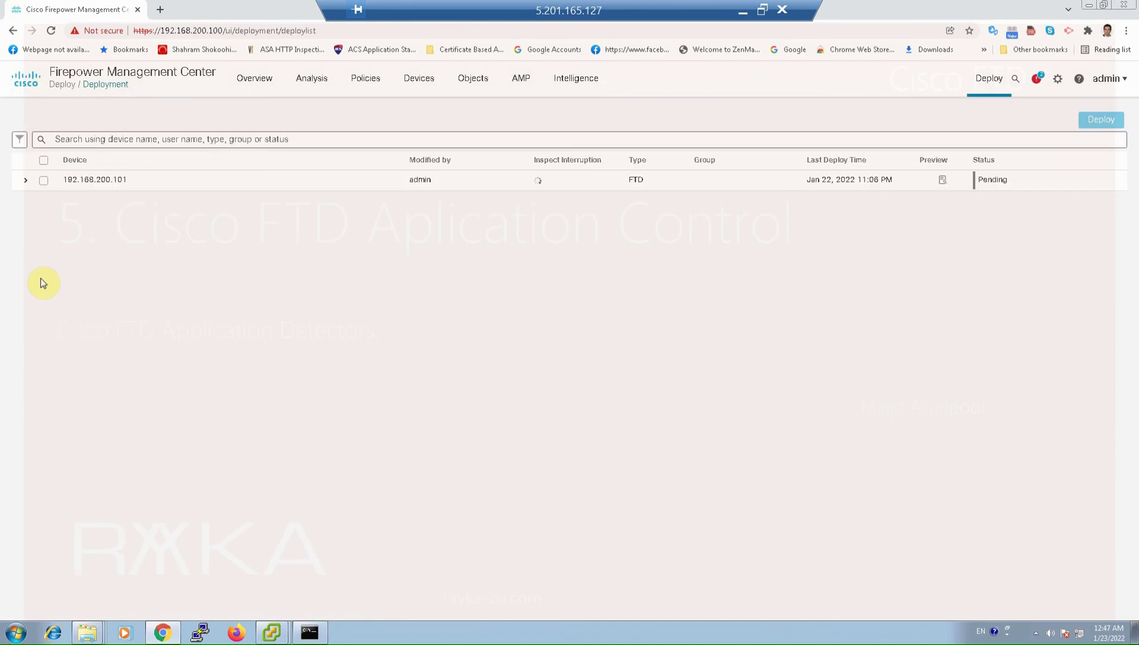
{"action": "left_click", "coordinate": [44, 180]}
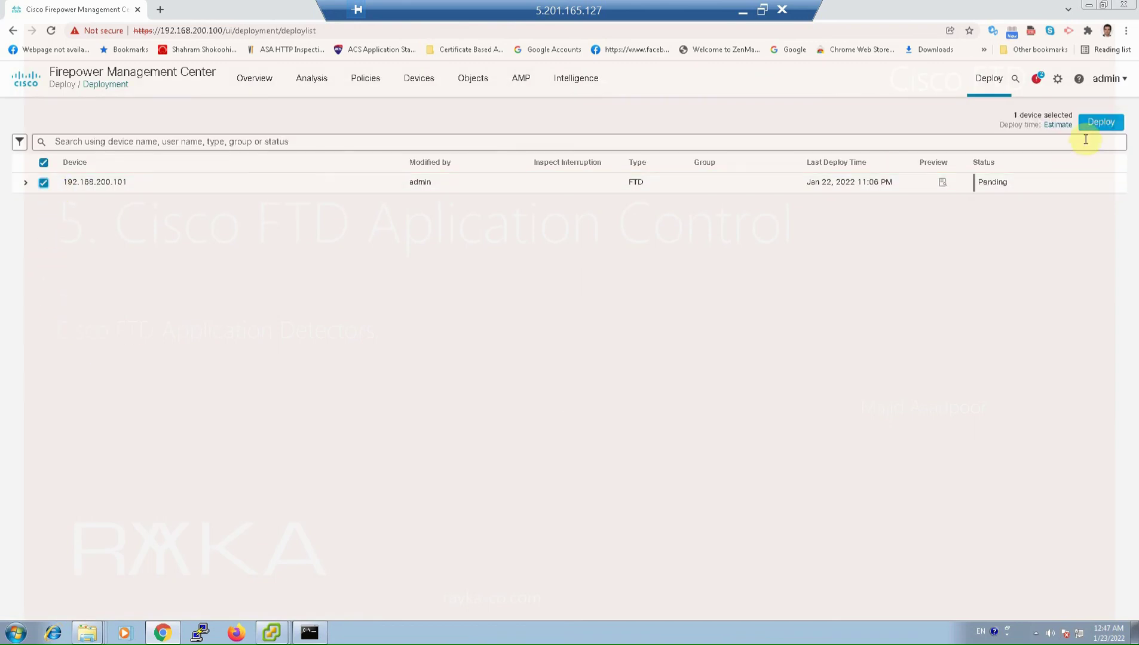
{"action": "left_click", "coordinate": [1099, 123]}
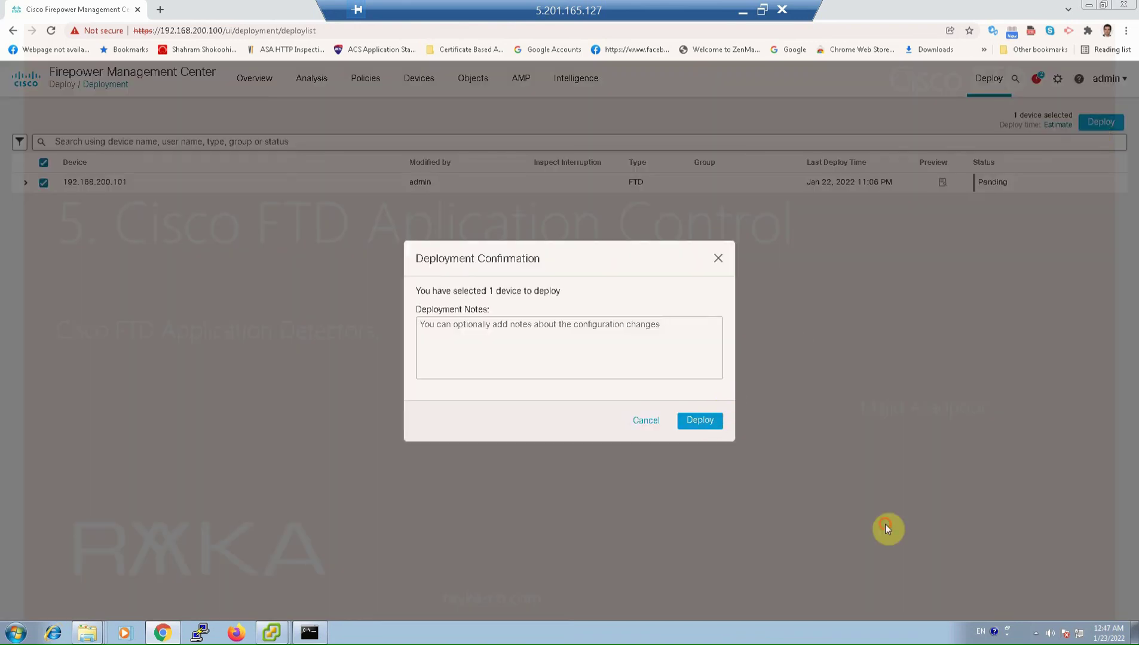
{"action": "key", "text": "Return"}
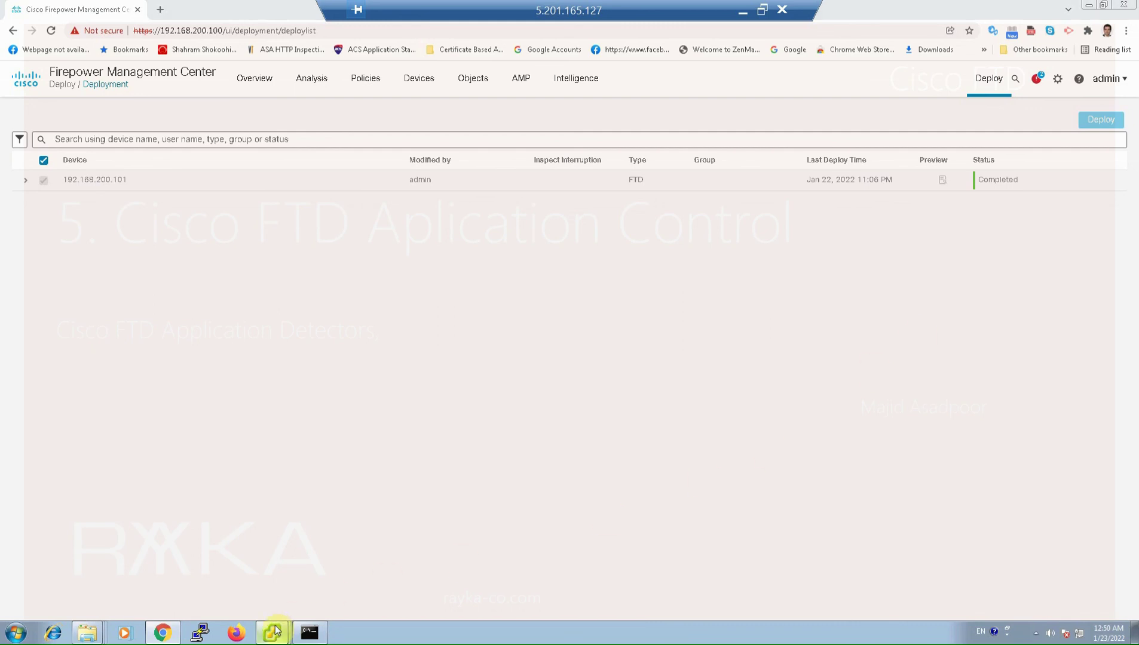
{"action": "mouse_move", "coordinate": [272, 632]}
{"action": "left_click", "coordinate": [271, 605]}
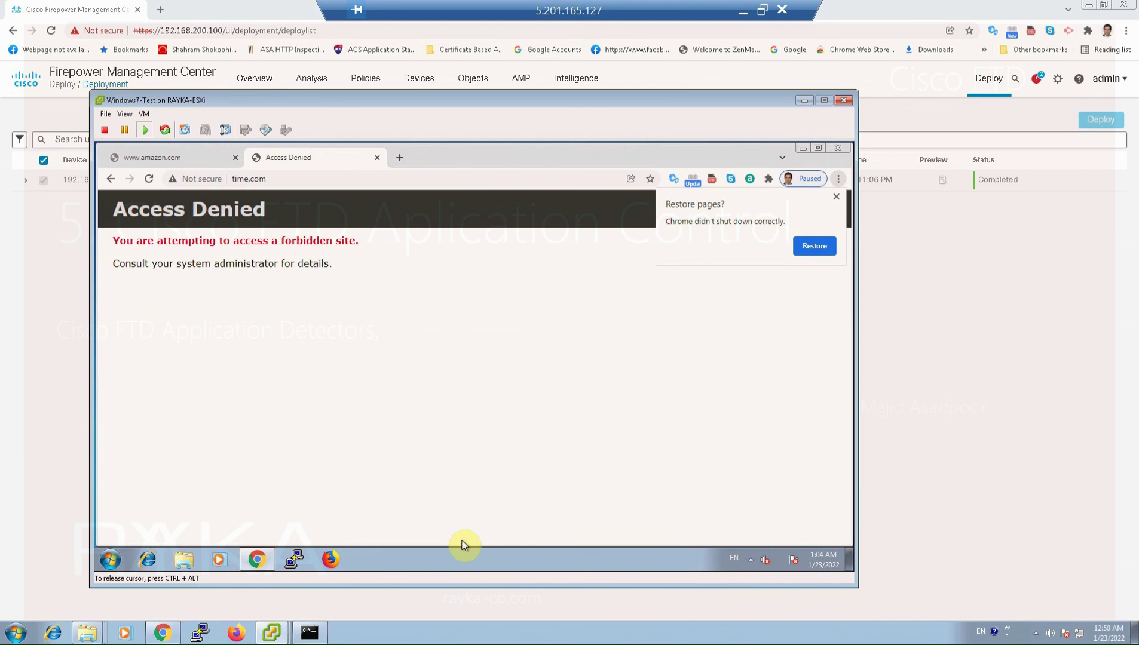
{"action": "left_click", "coordinate": [208, 157]}
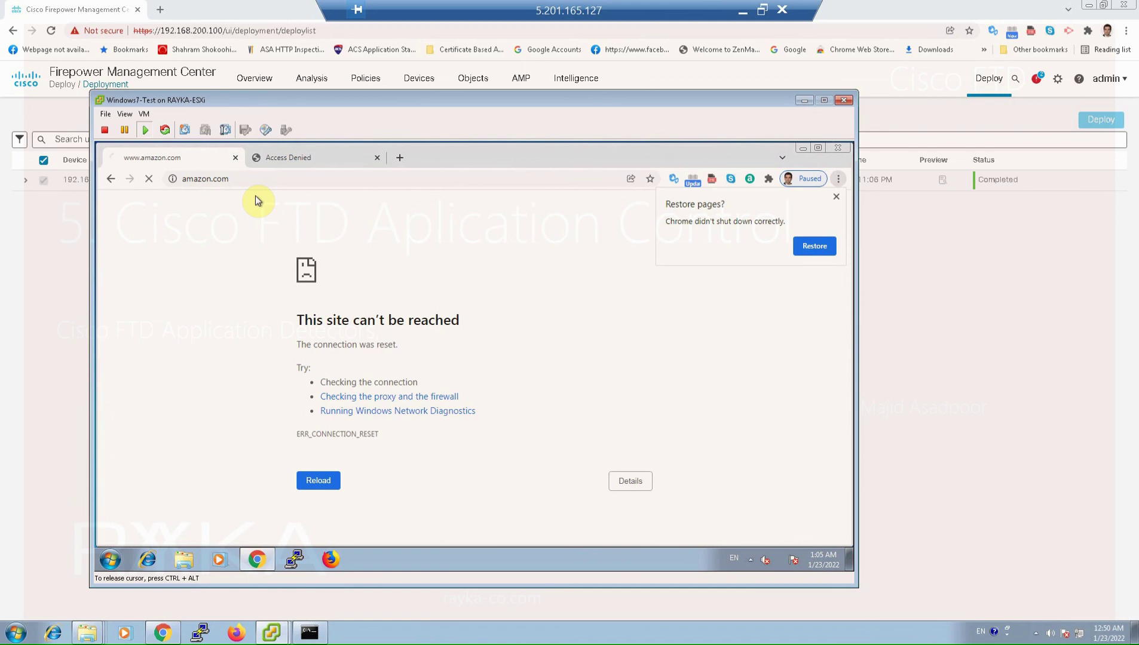
{"action": "key", "text": "ctrl+Tab"}
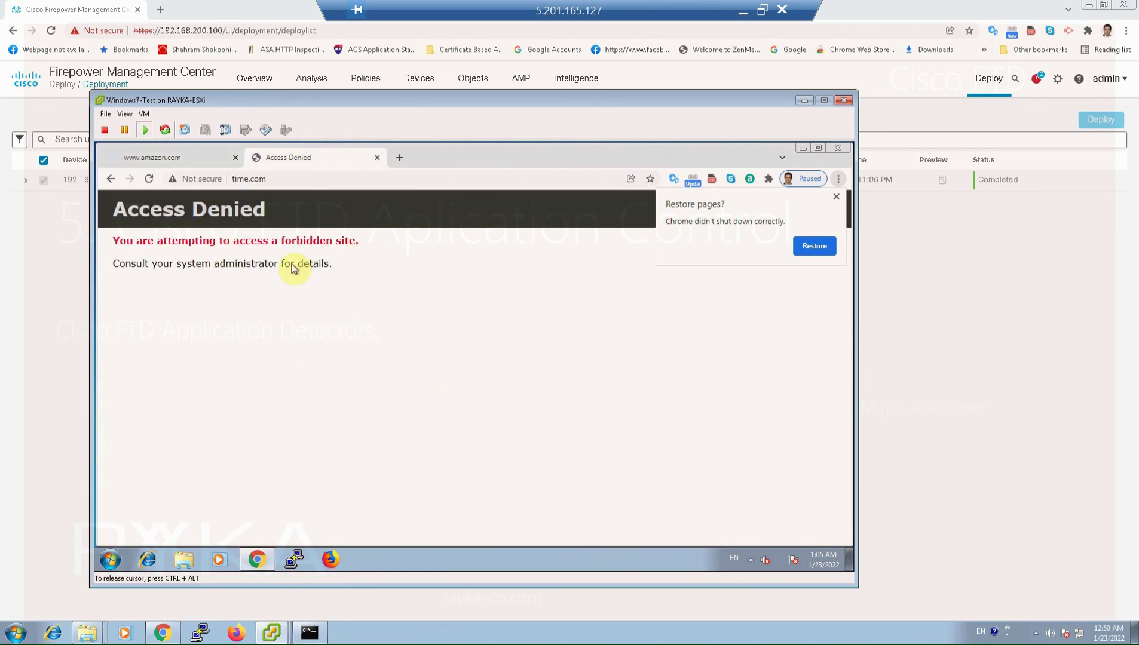
{"action": "left_click", "coordinate": [232, 159]}
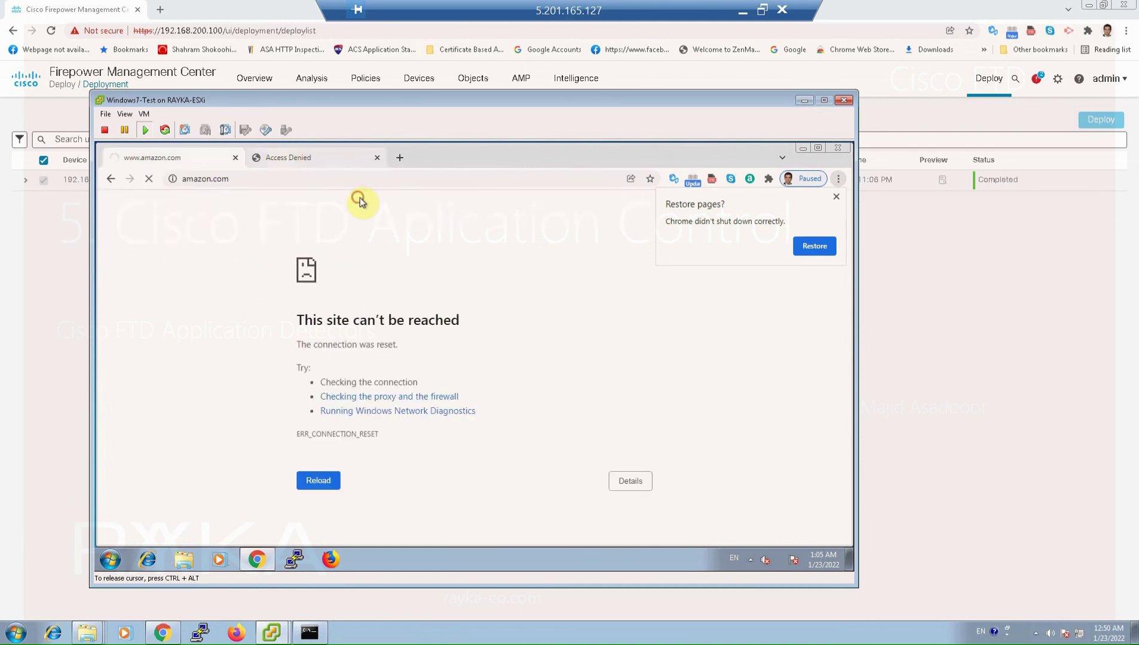
{"action": "key", "text": "ctrl+Tab"}
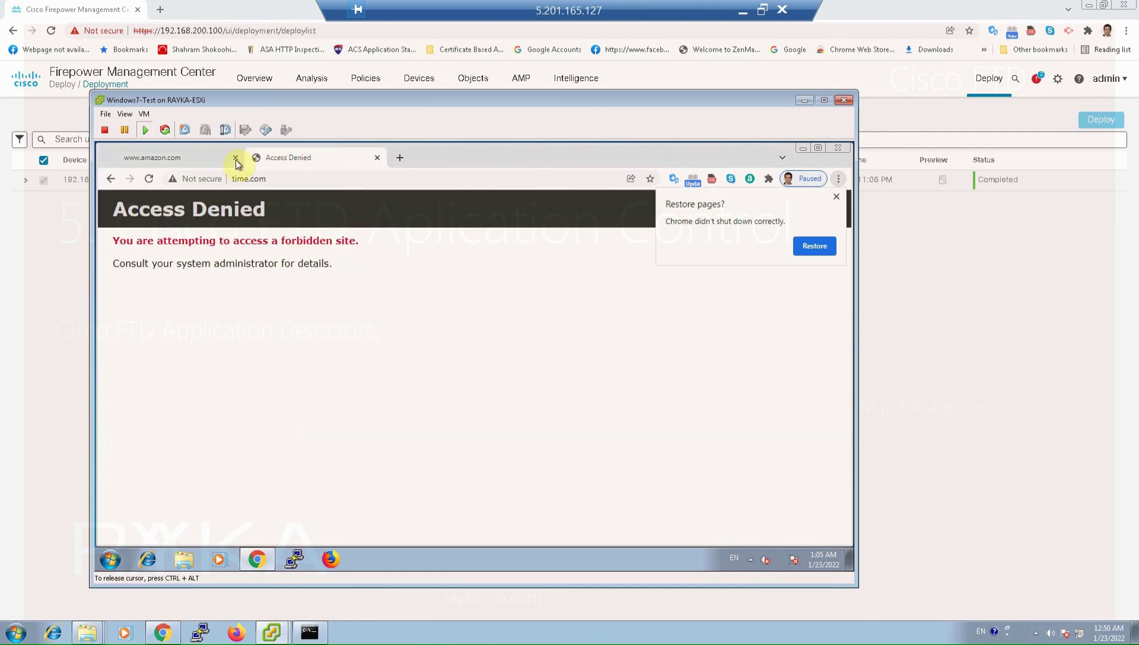
{"action": "left_click", "coordinate": [191, 157]}
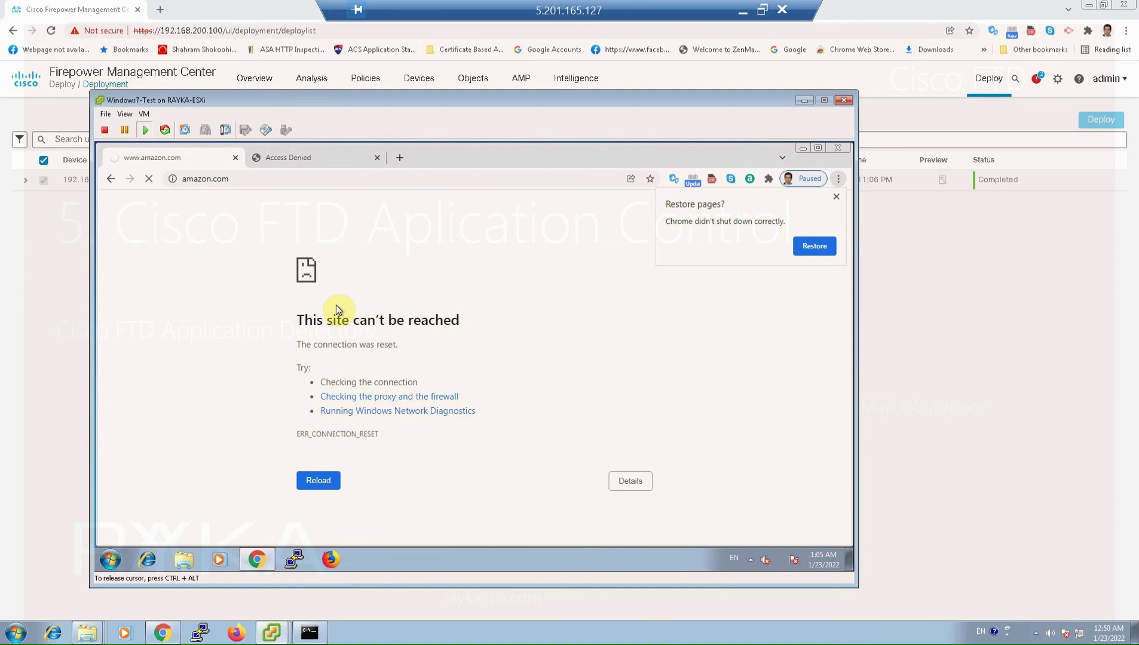
{"action": "left_click", "coordinate": [956, 413]}
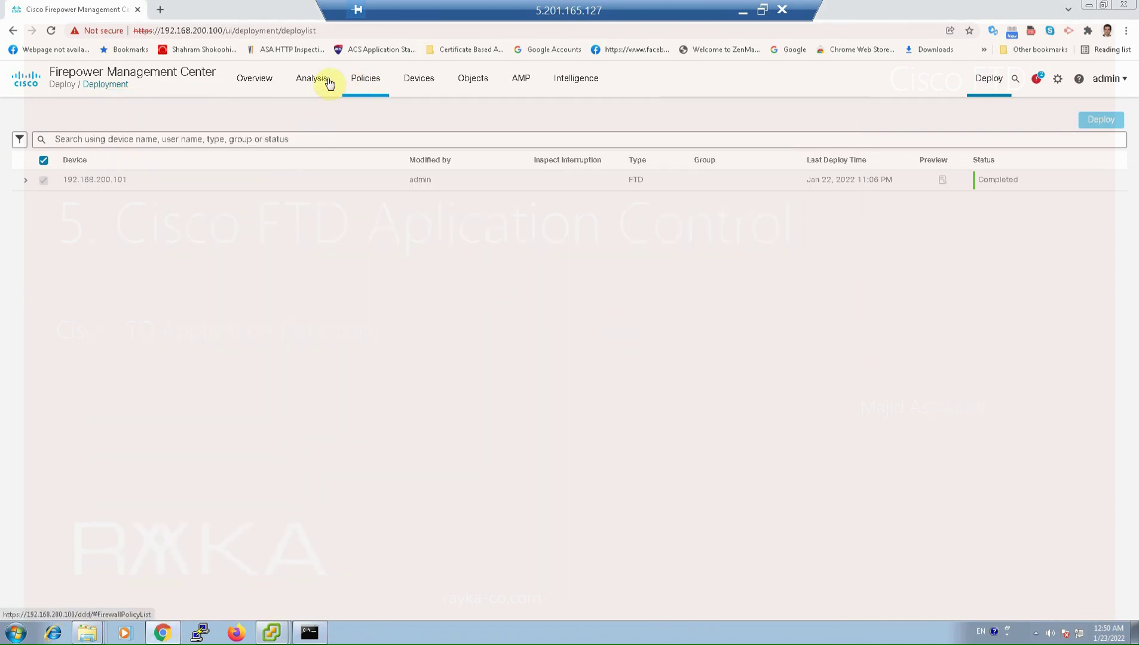
- Go to Analysis > Connections > Events and start an Edit Search
{"action": "mouse_move", "coordinate": [311, 84]}
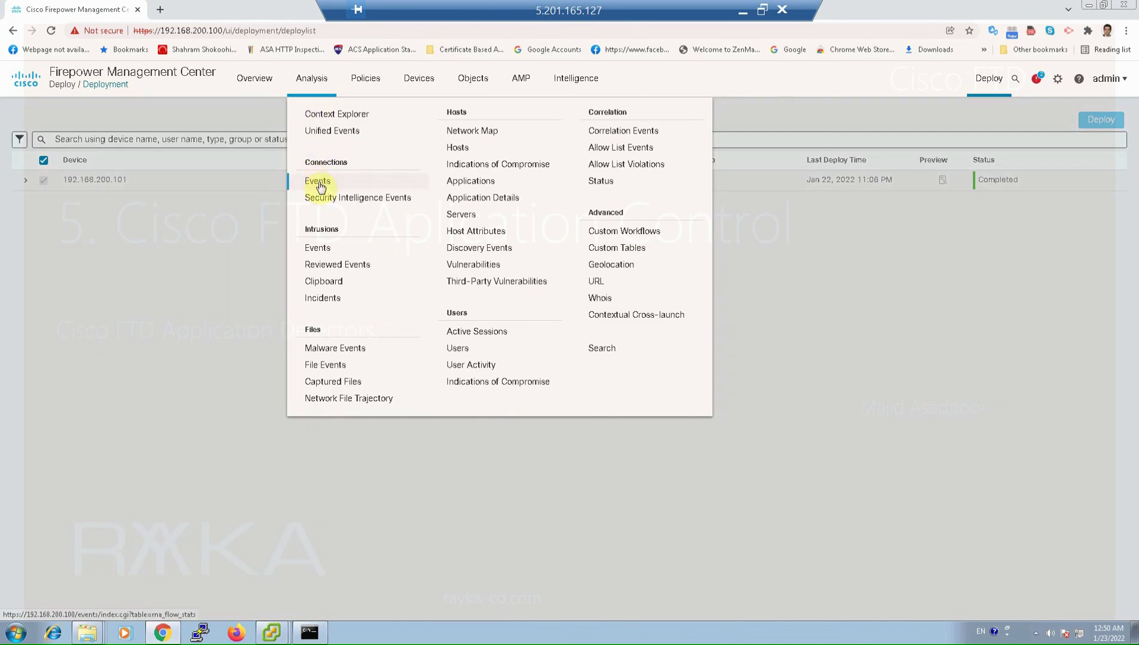
{"action": "left_click", "coordinate": [400, 232]}
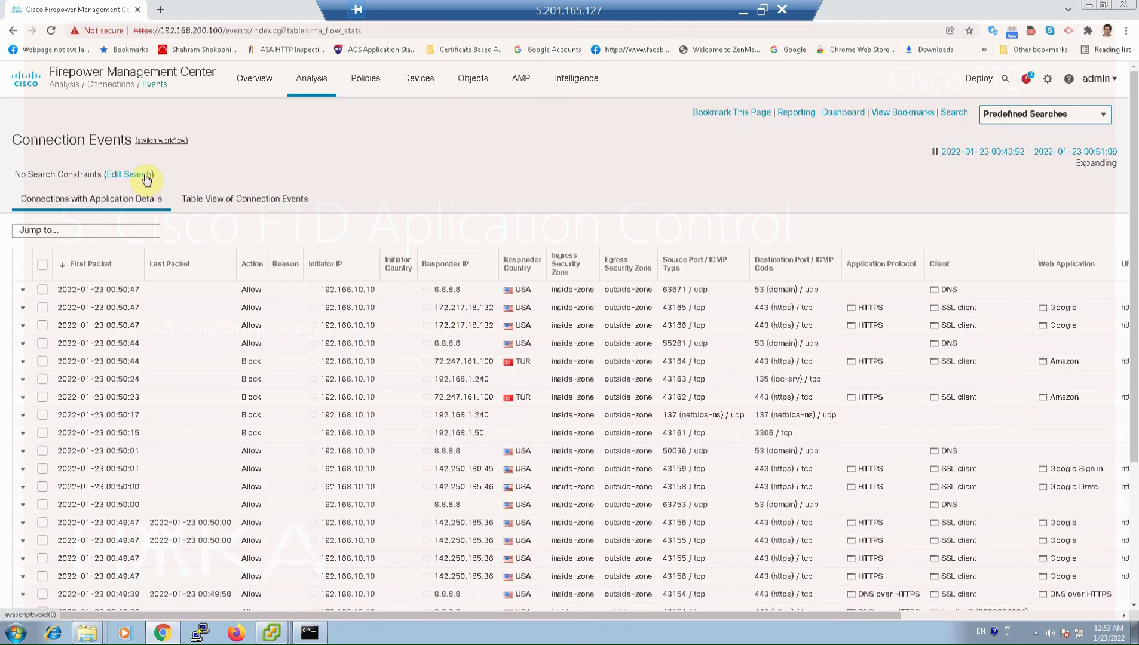
{"action": "left_click", "coordinate": [146, 179]}
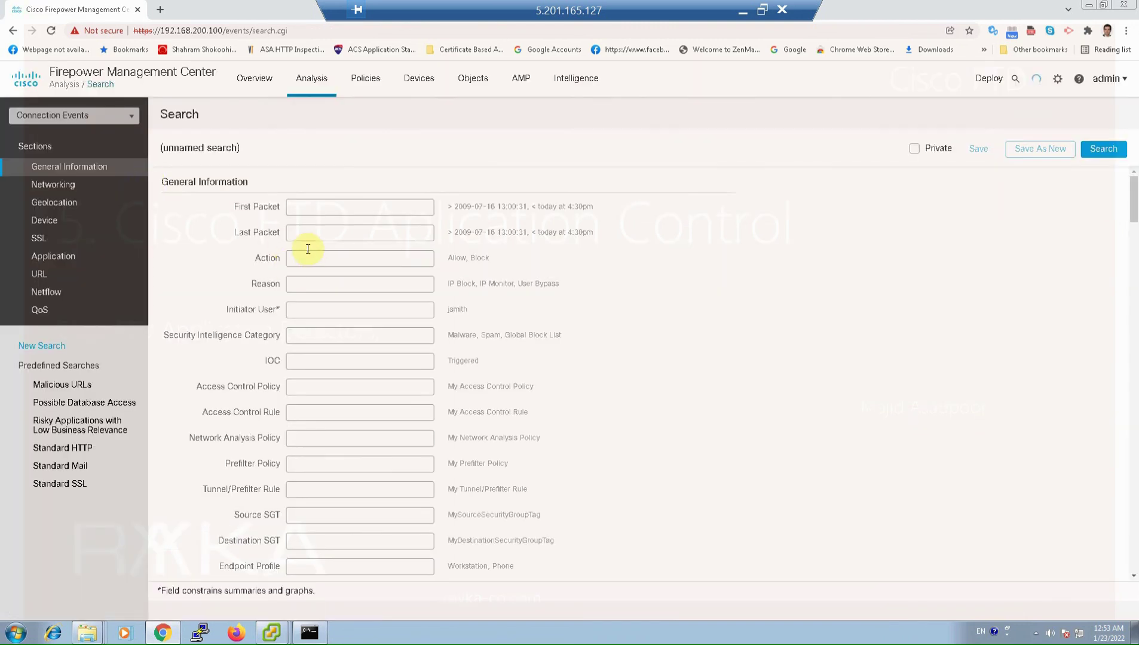
- Search connection events with Action 'Block' and Access Control Rule 'deny_application'
{"action": "left_click", "coordinate": [307, 252]}
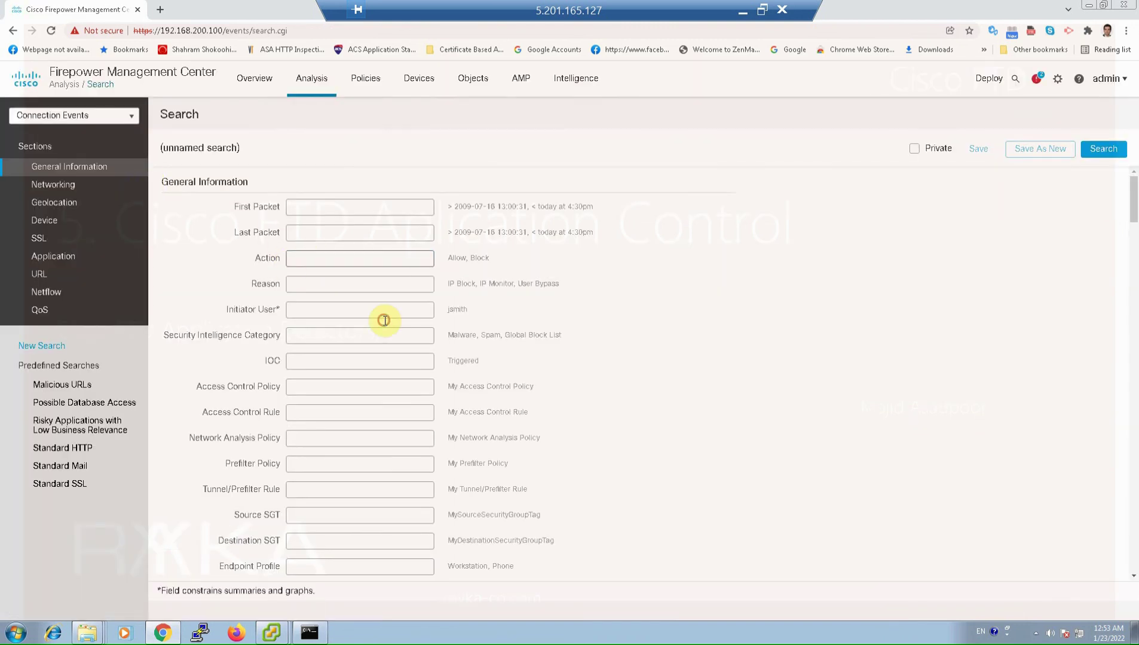
{"action": "type", "text": "Block"}
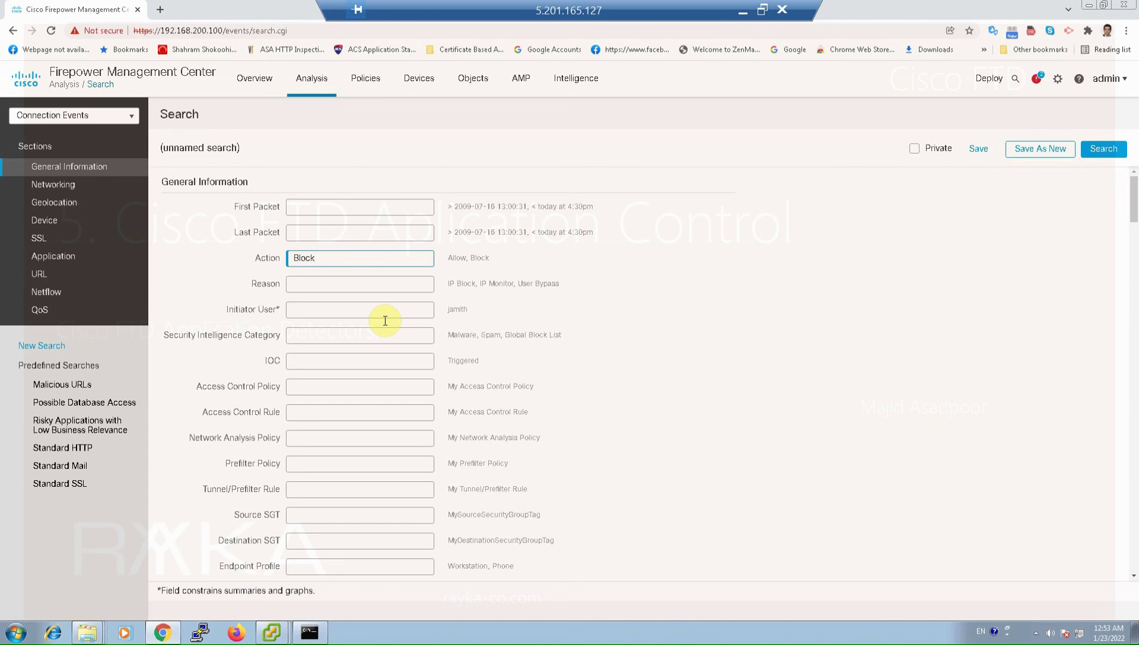
{"action": "left_click", "coordinate": [308, 412]}
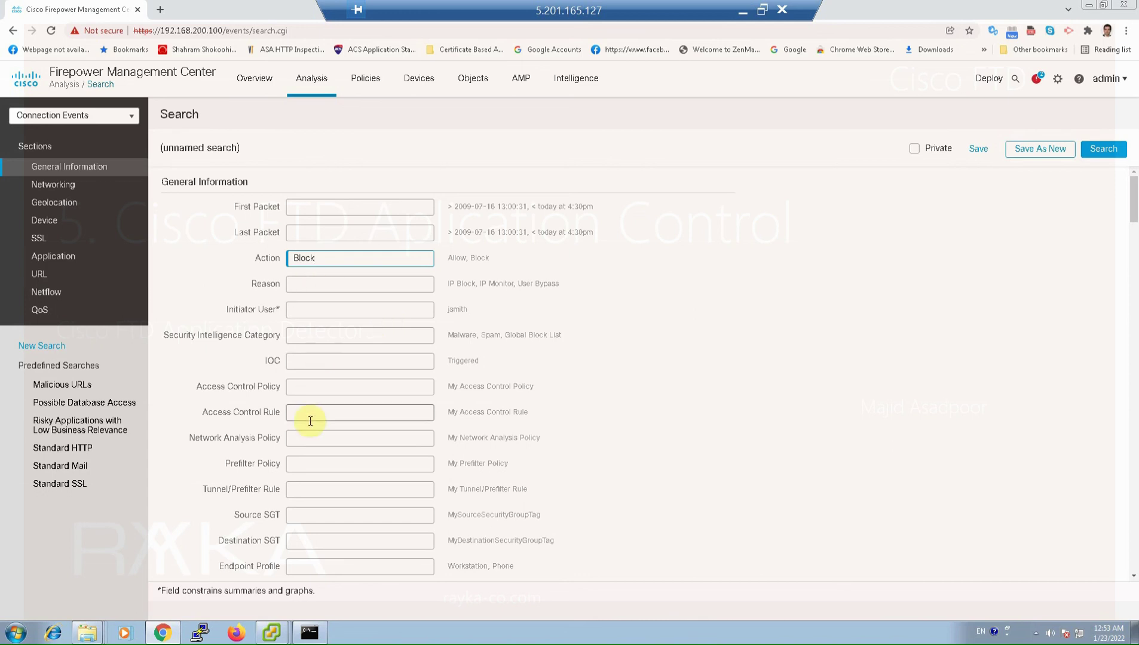
{"action": "type", "text": "den"}
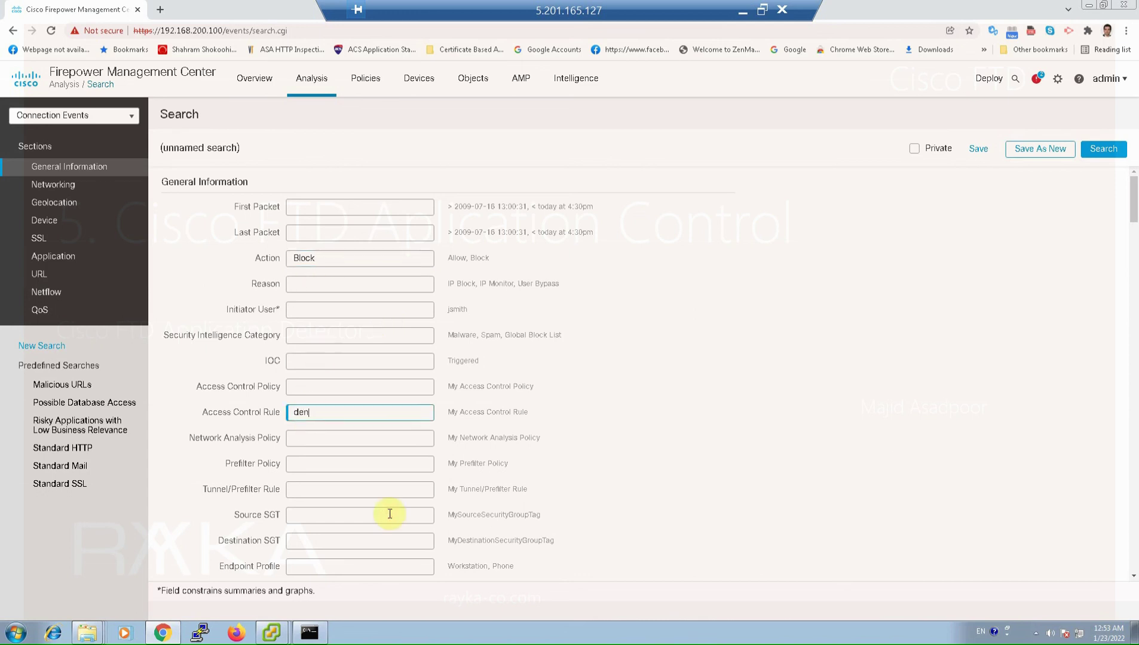
{"action": "type", "text": "y_application"}
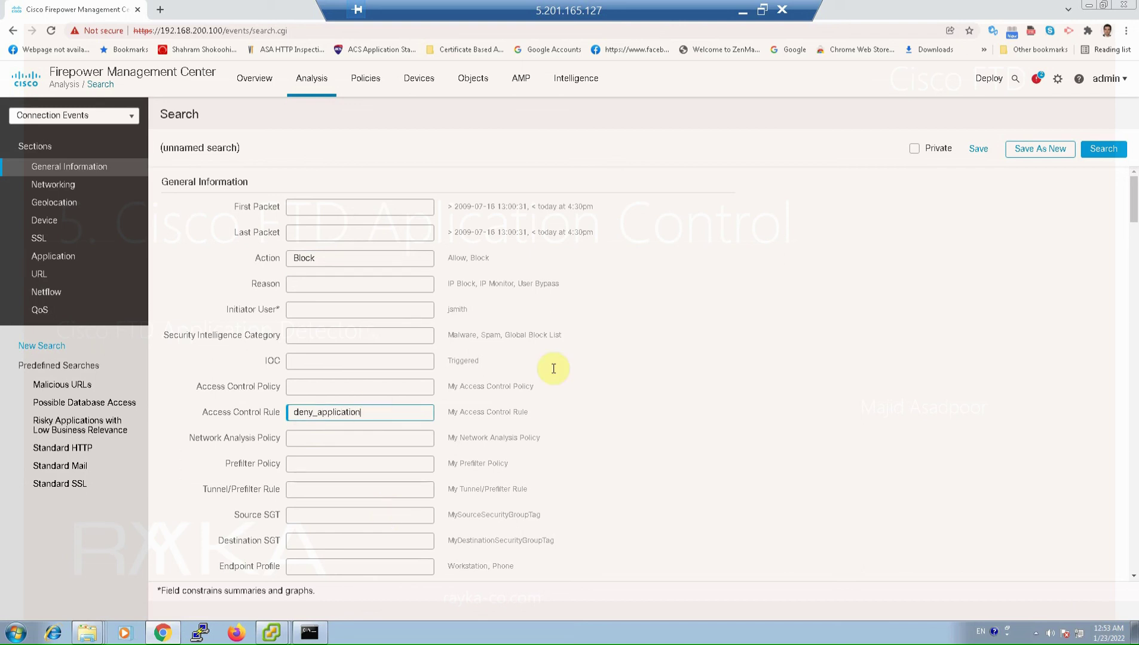
{"action": "left_click", "coordinate": [1103, 149]}
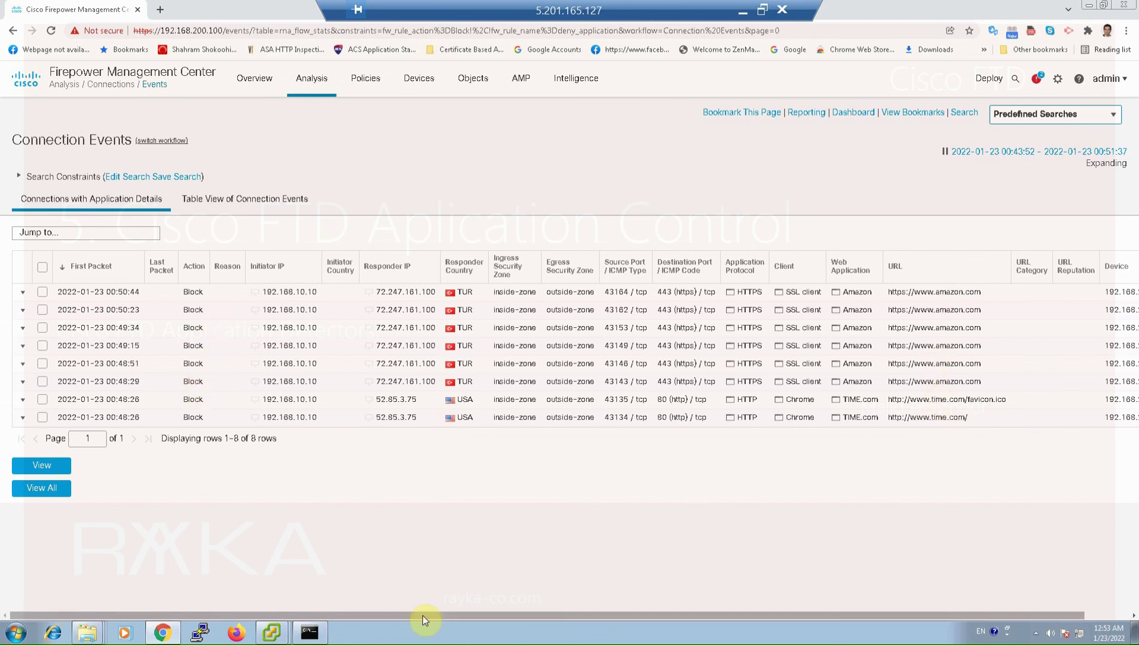
- Show the 8 filtered Block events in the Table View of Connection Events
{"action": "left_click_drag", "start_coordinate": [422, 616], "coordinate": [503, 613]}
{"action": "left_click_drag", "start_coordinate": [402, 617], "coordinate": [288, 617]}
{"action": "left_click", "coordinate": [273, 202]}
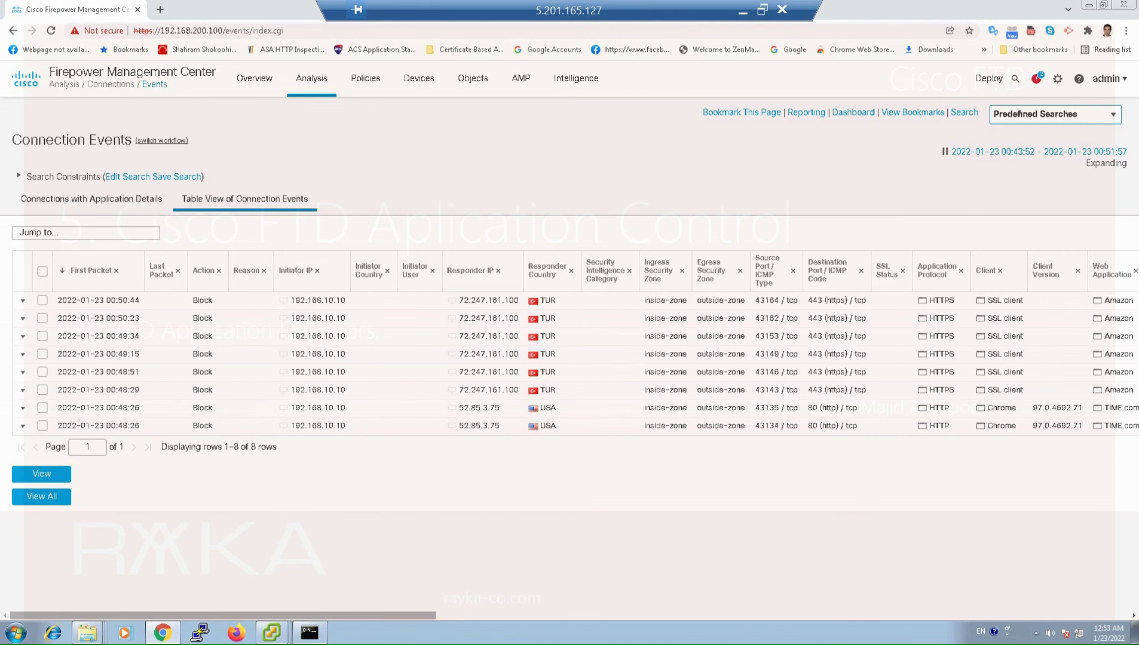
{"action": "left_click_drag", "start_coordinate": [411, 618], "coordinate": [836, 622]}
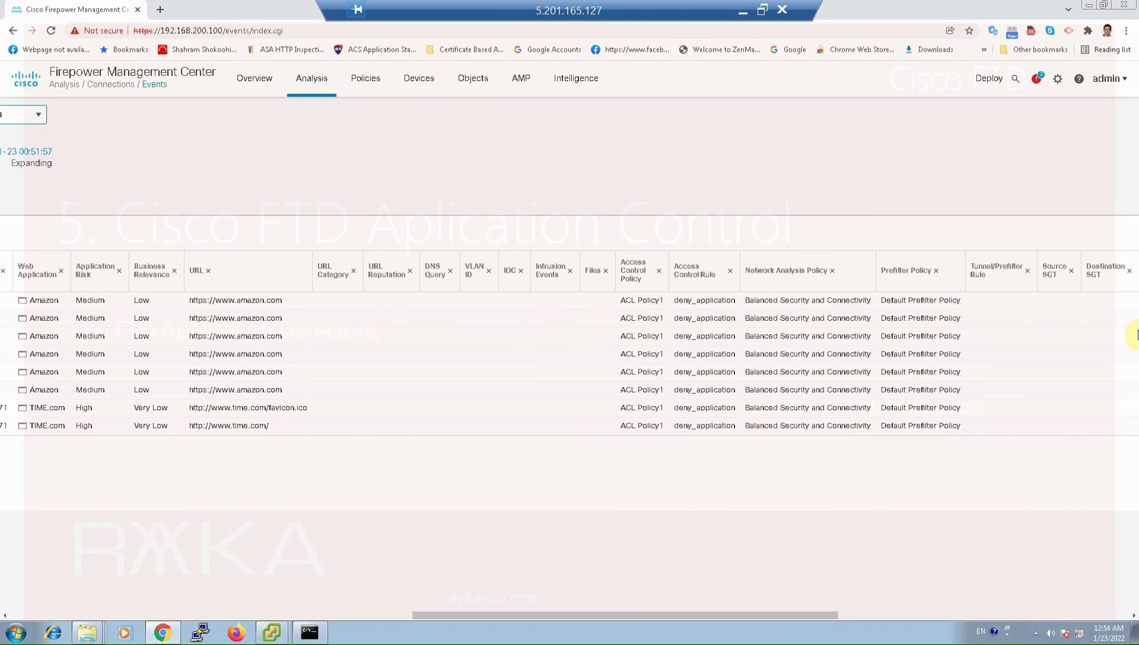
{"action": "left_click_drag", "start_coordinate": [834, 616], "coordinate": [913, 620]}
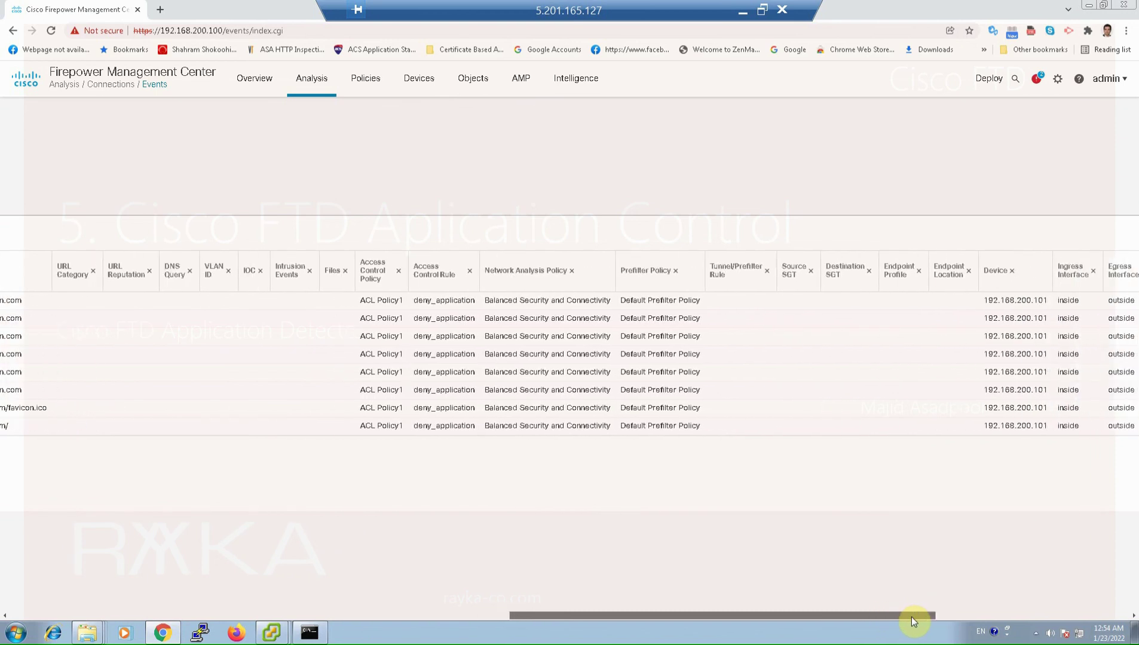